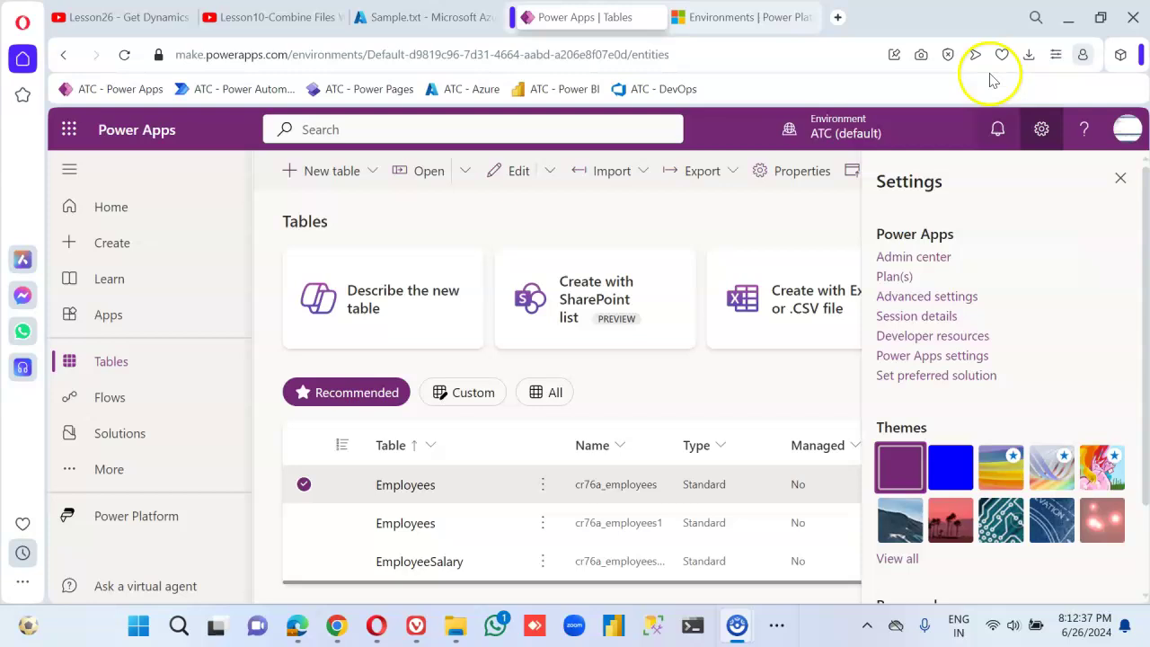
- Open the details of the ATC (default) environment in the Power Platform admin center
{"action": "left_click", "coordinate": [1043, 135]}
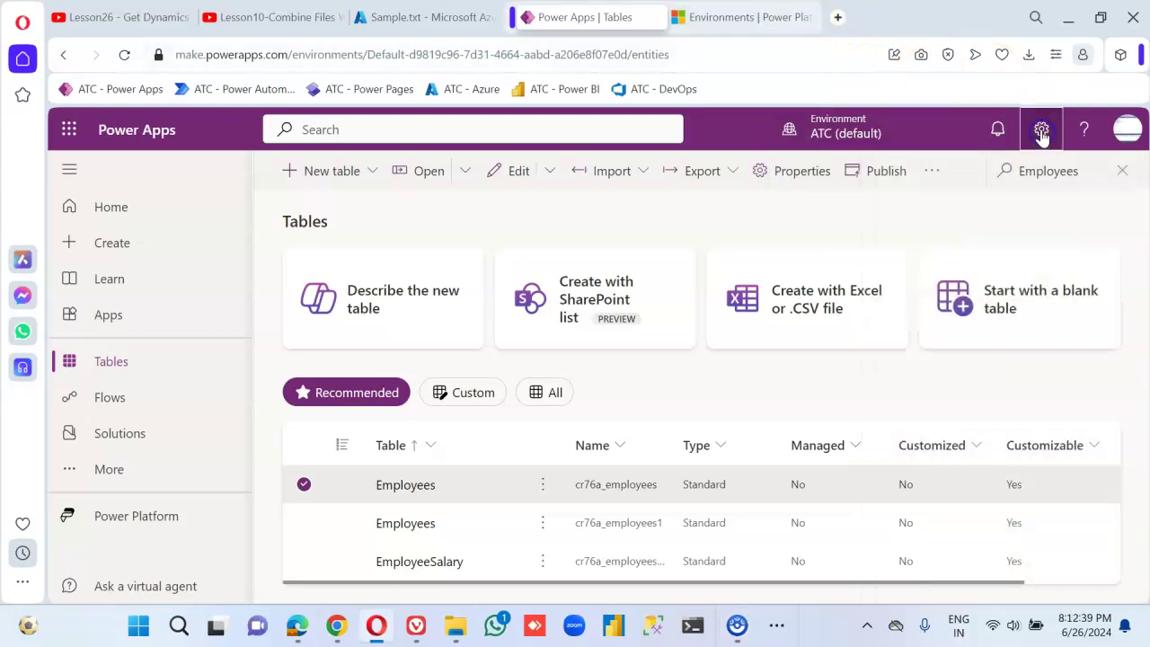
{"action": "left_click", "coordinate": [1041, 130]}
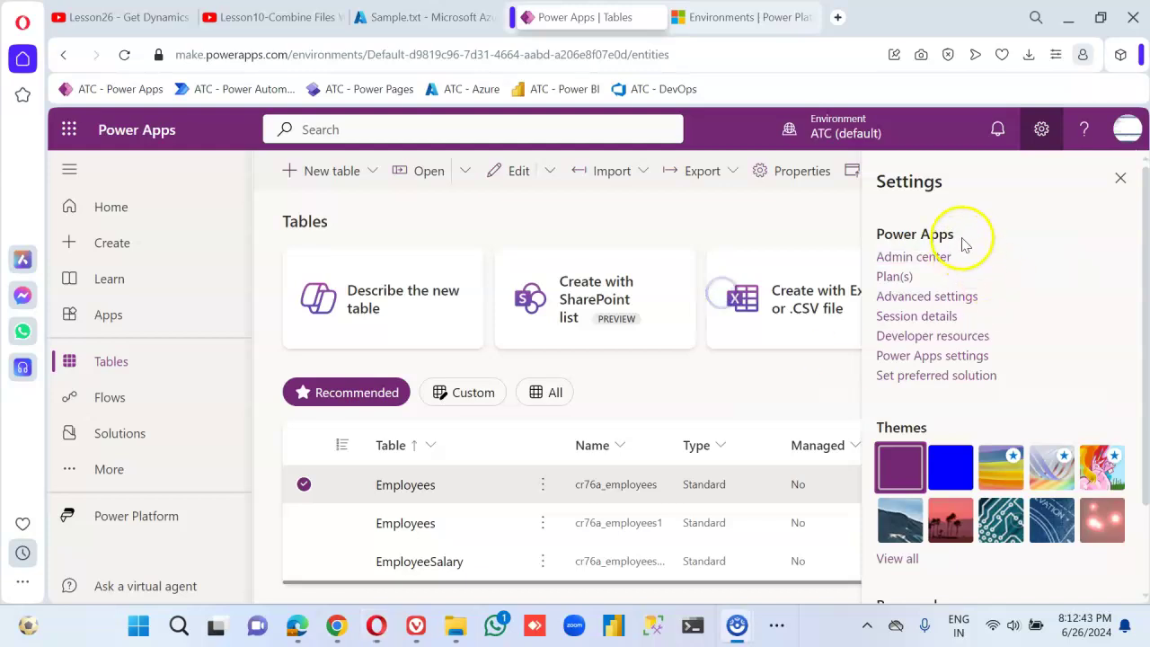
{"action": "left_click", "coordinate": [934, 261]}
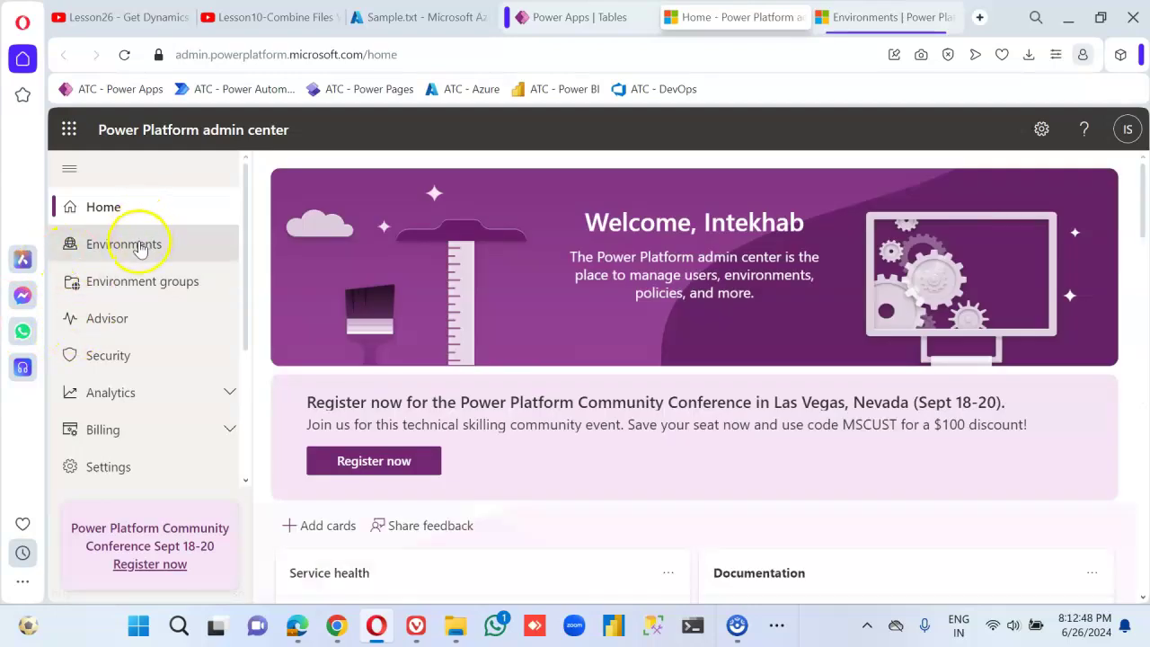
{"action": "left_click", "coordinate": [139, 246]}
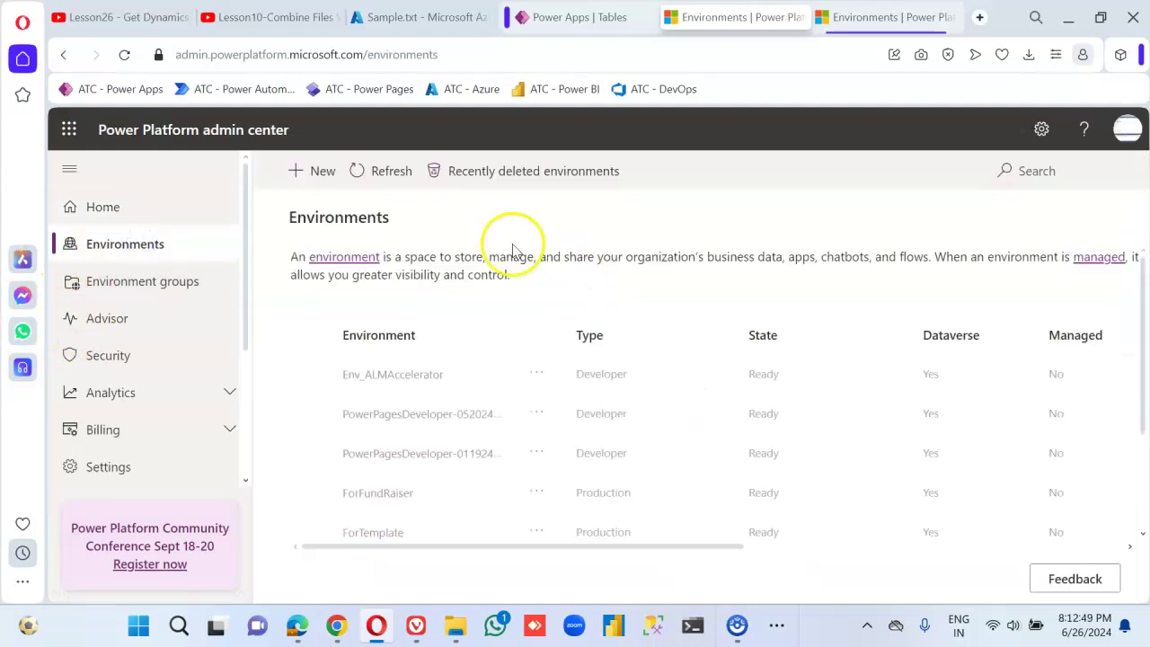
{"action": "scroll", "coordinate": [486, 459], "scroll_direction": "down", "scroll_amount": 3}
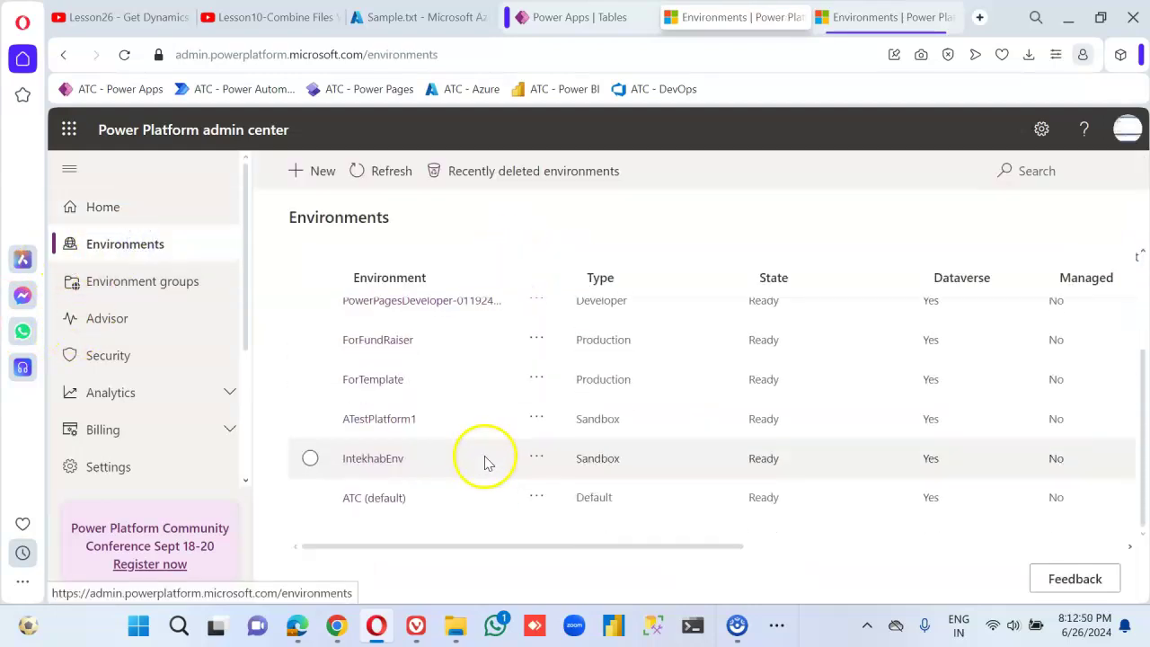
{"action": "left_click", "coordinate": [389, 500]}
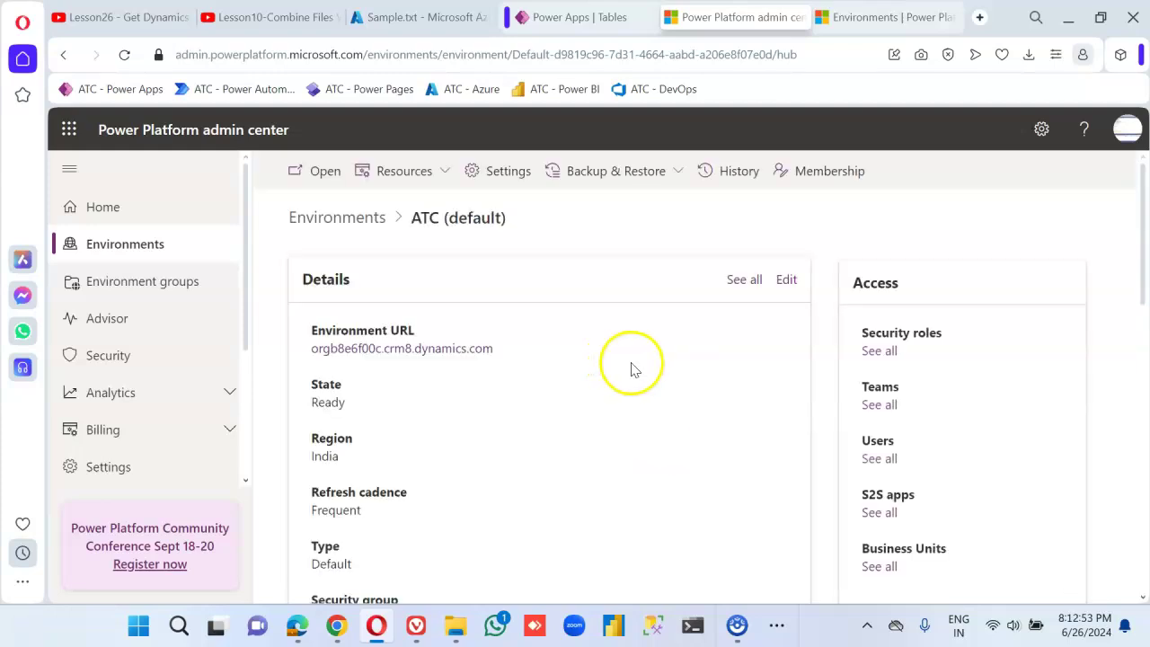
- Set the environment's audit log retention policy to One year (365 days) and save the audit settings
{"action": "scroll", "coordinate": [647, 357], "scroll_direction": "down", "scroll_amount": 6}
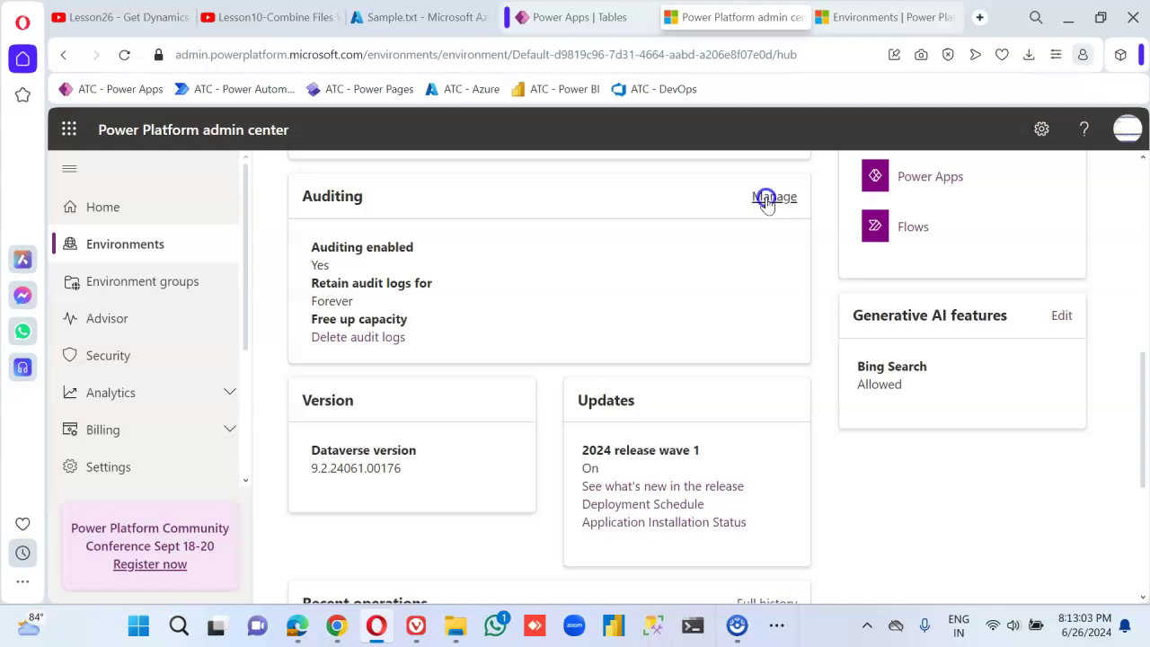
{"action": "left_click", "coordinate": [766, 198]}
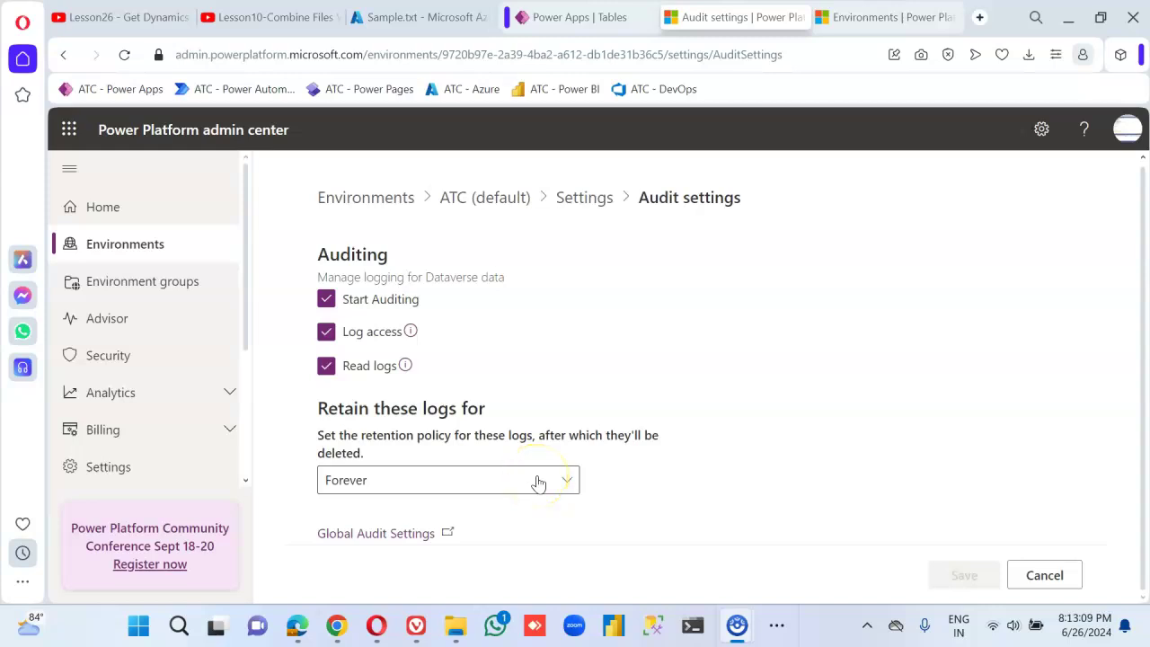
{"action": "left_click", "coordinate": [538, 481]}
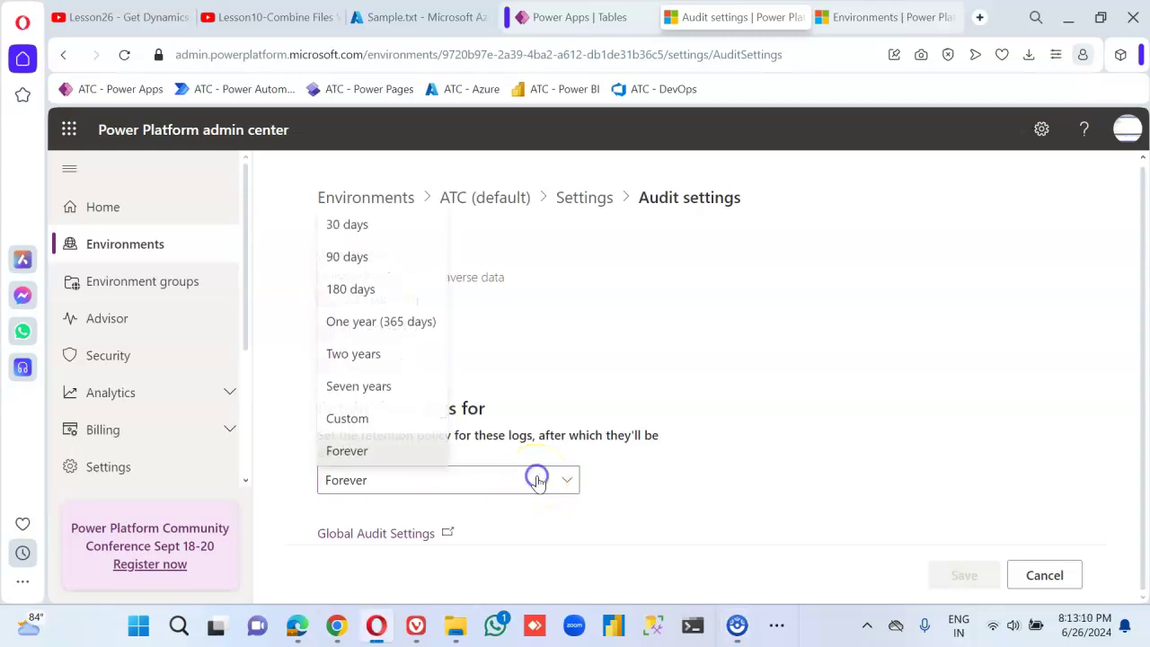
{"action": "left_click", "coordinate": [392, 335]}
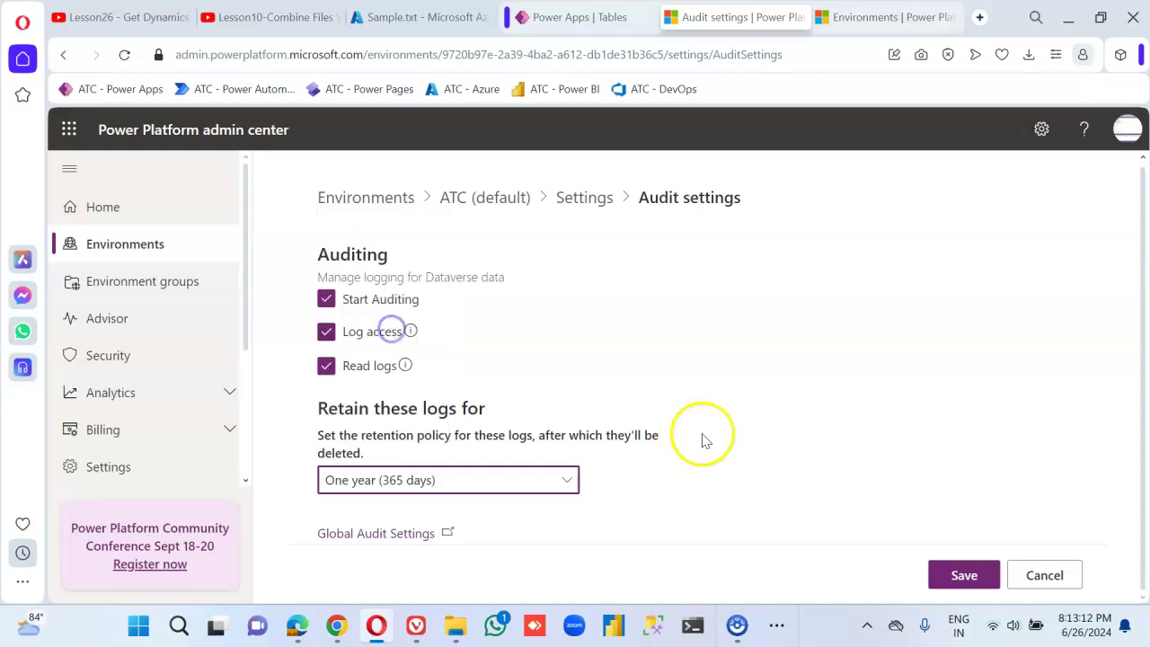
{"action": "left_click", "coordinate": [958, 579]}
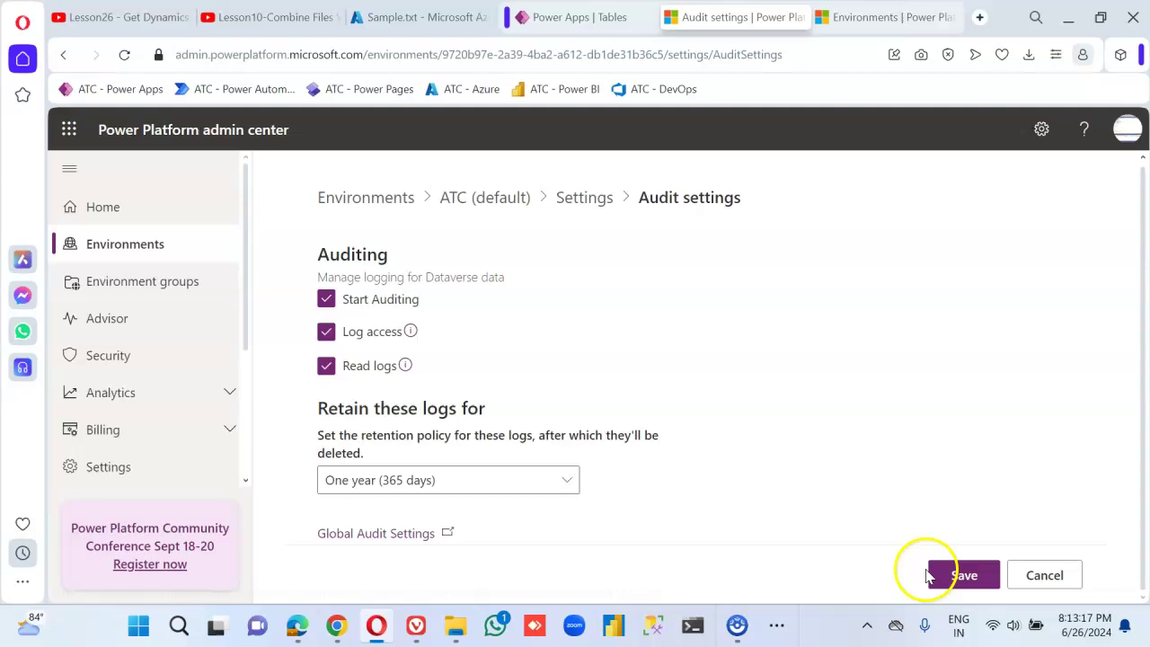
{"action": "left_click", "coordinate": [955, 577]}
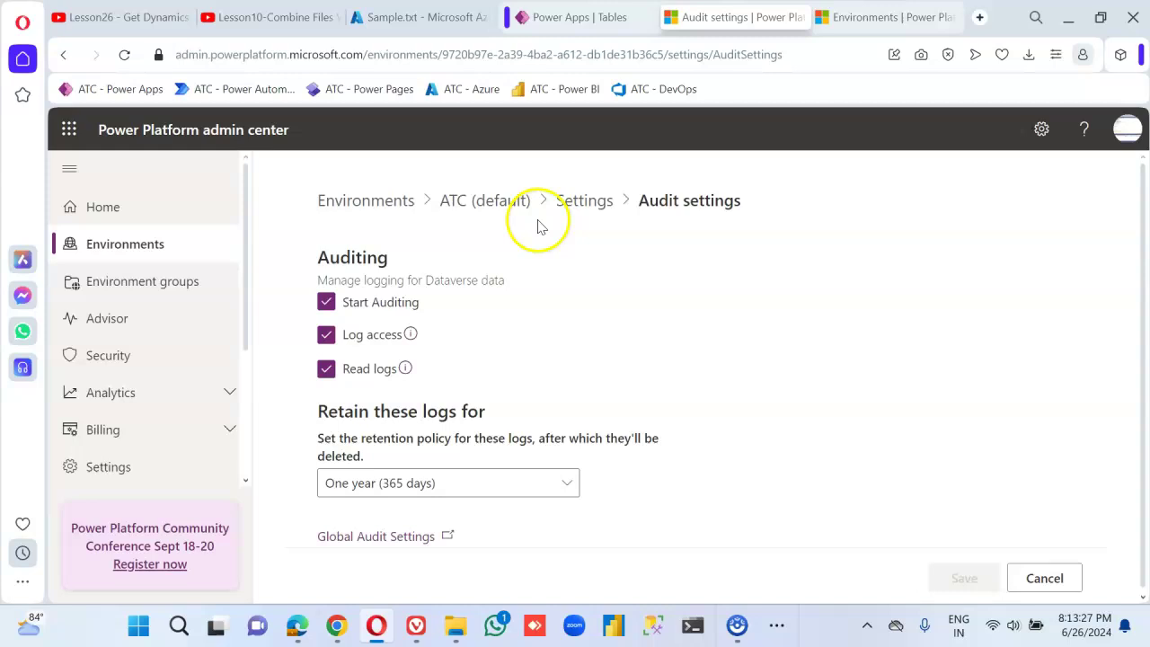
- Open the audit summary view from the environment's Audit and logs settings
{"action": "left_click", "coordinate": [586, 203]}
{"action": "left_click", "coordinate": [580, 378]}
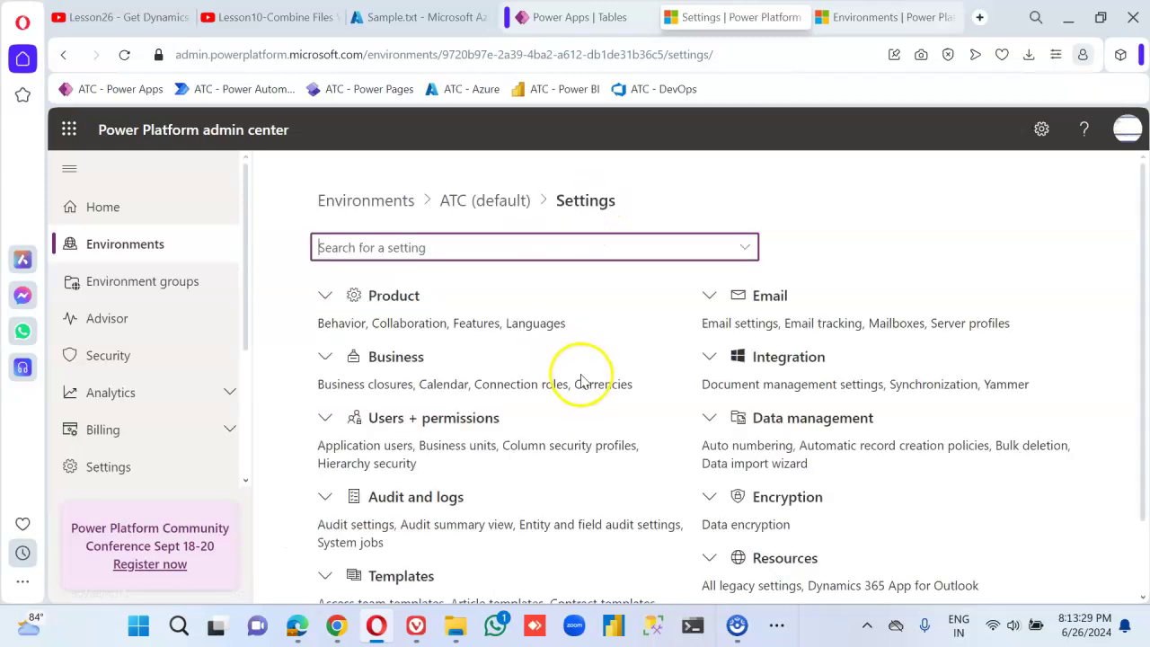
{"action": "left_click", "coordinate": [435, 419]}
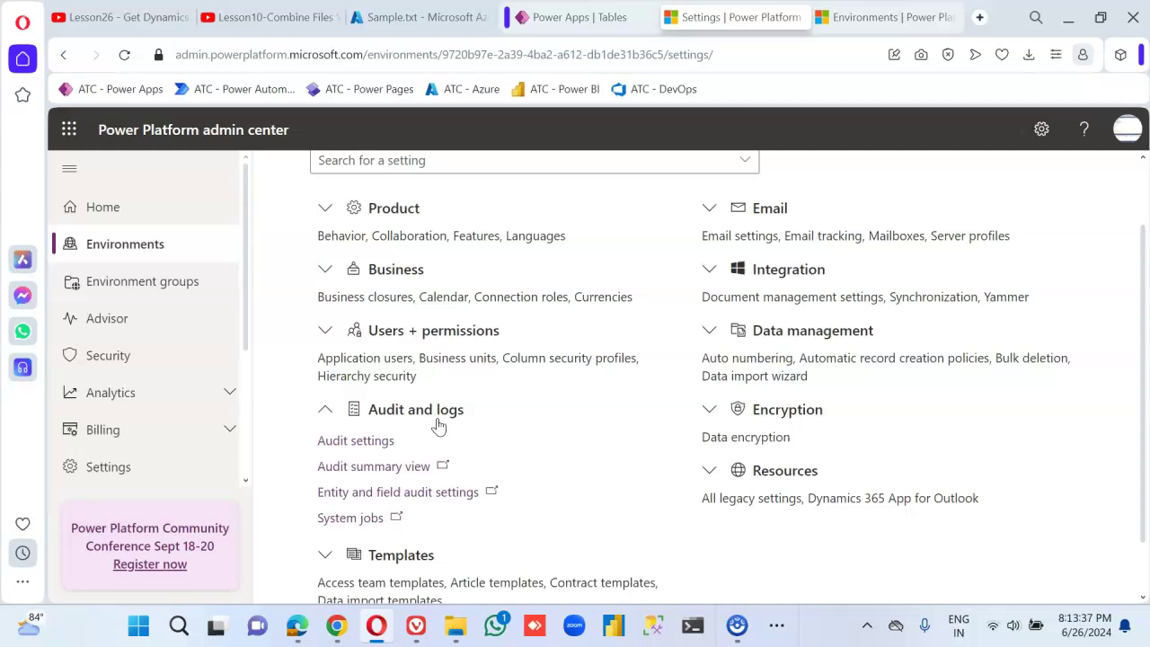
{"action": "left_click", "coordinate": [401, 469]}
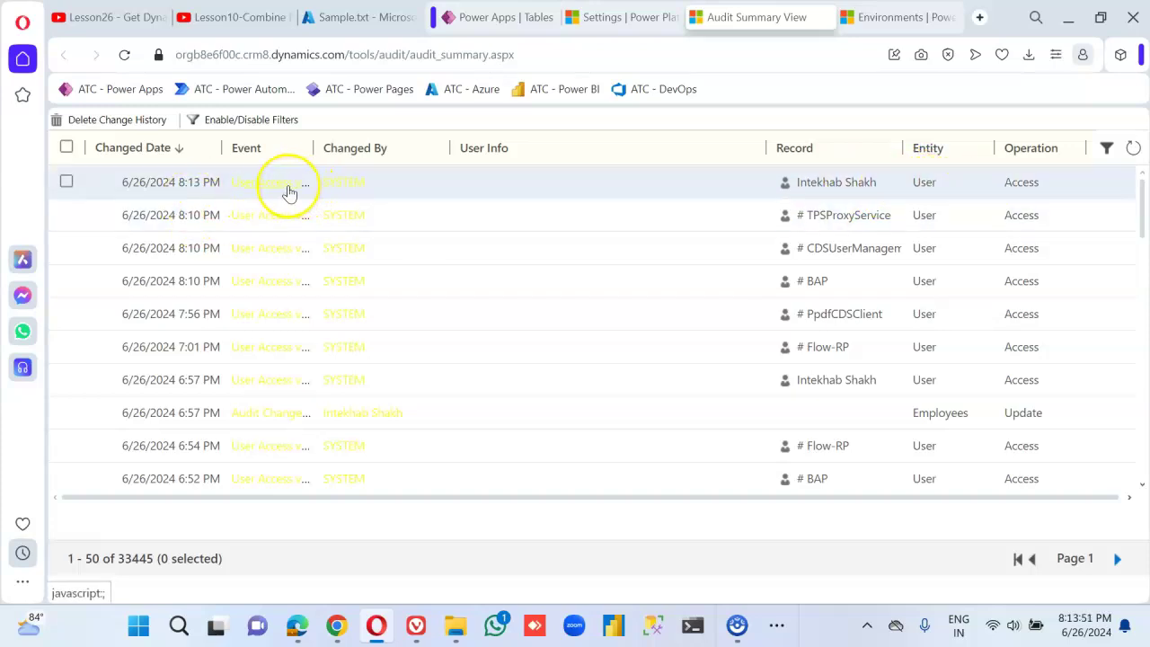
- View the details of the most recent user access event in the audit summary and close them
{"action": "left_click", "coordinate": [347, 191]}
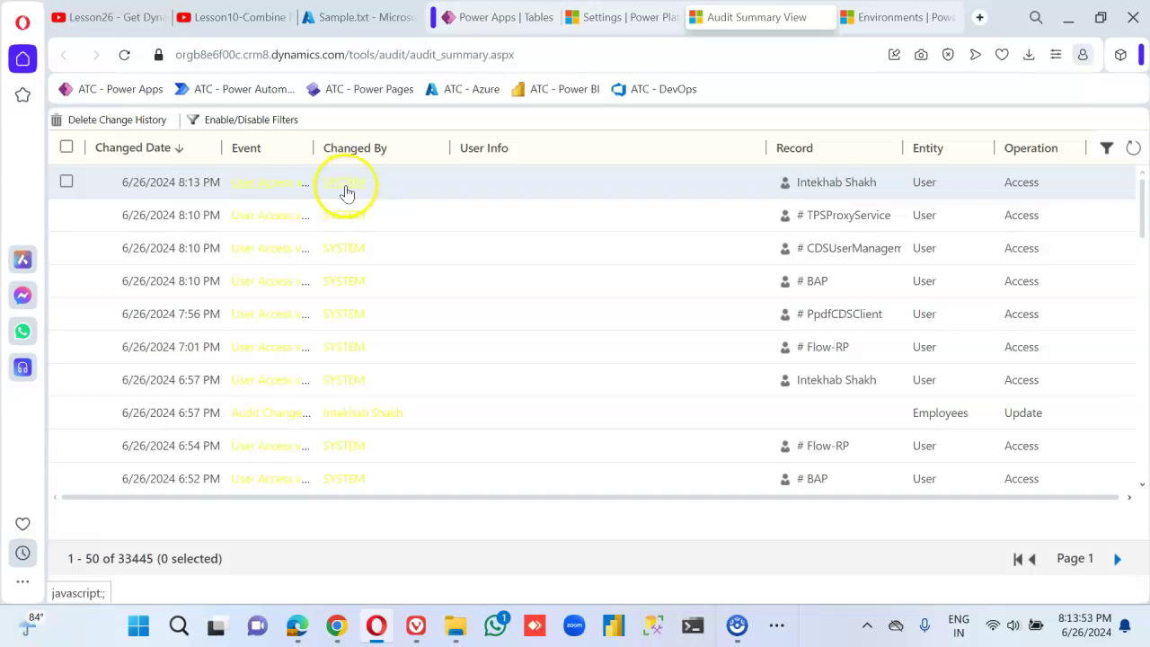
{"action": "left_click", "coordinate": [153, 187]}
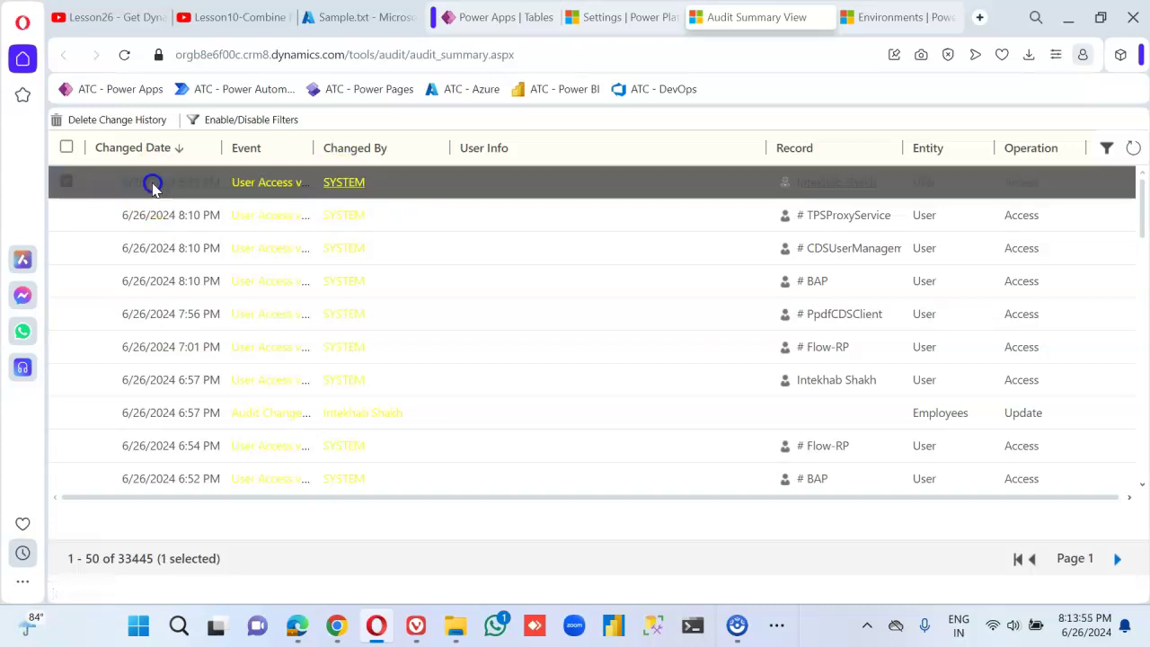
{"action": "left_click", "coordinate": [265, 185]}
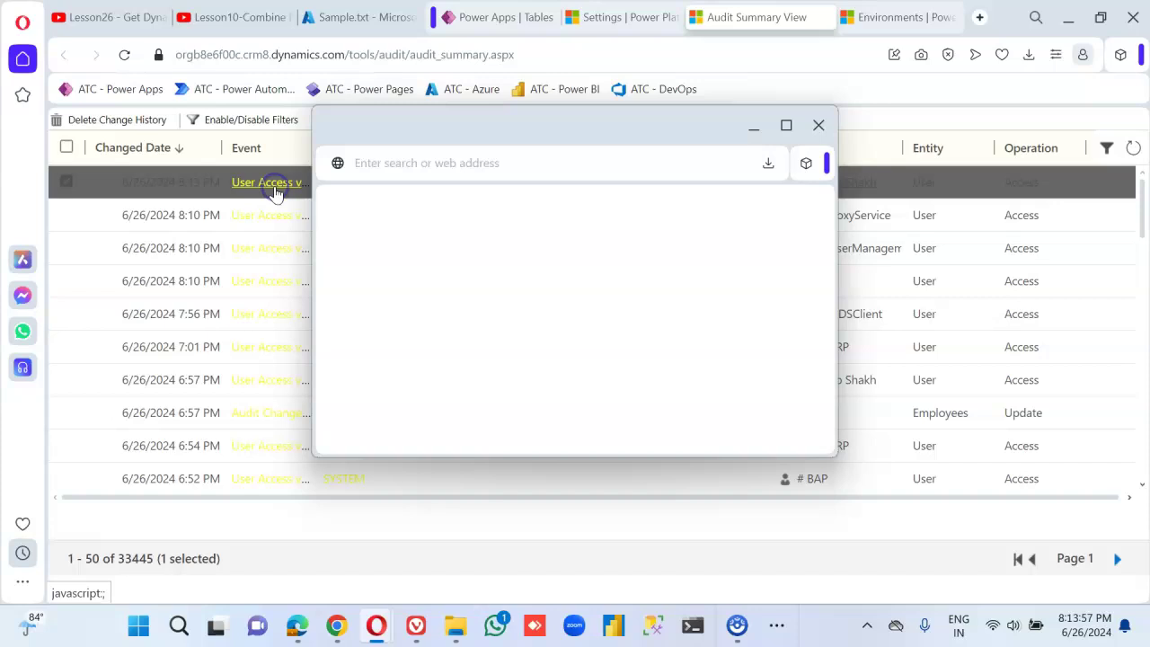
{"action": "scroll", "coordinate": [586, 381], "scroll_direction": "down", "scroll_amount": 1}
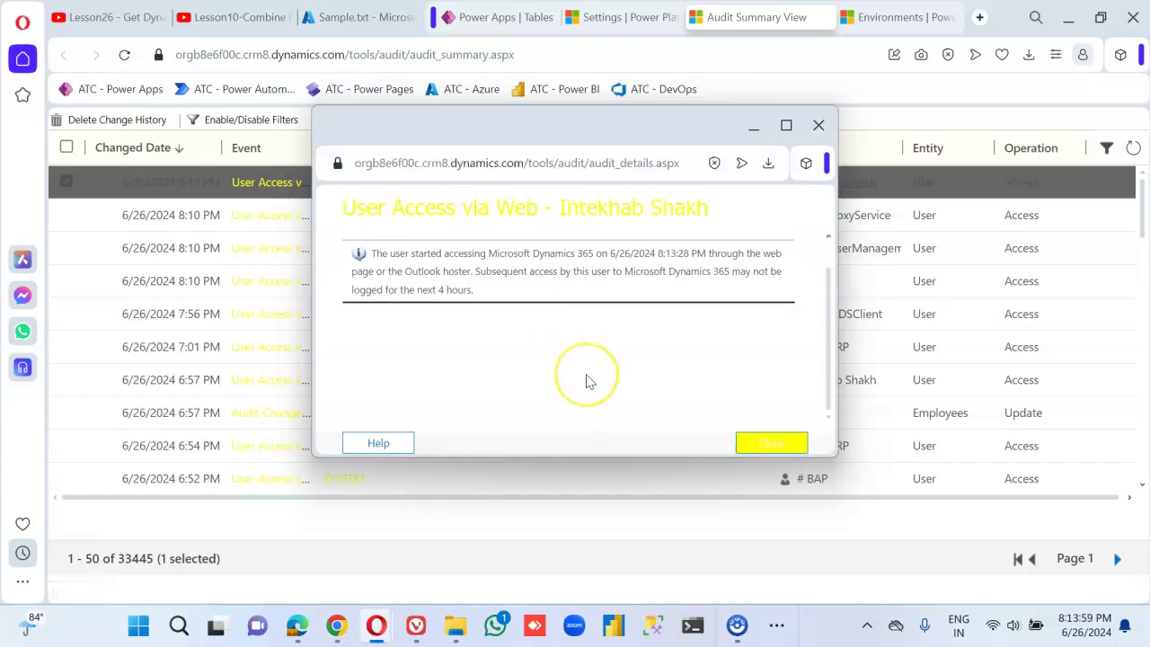
{"action": "left_click", "coordinate": [820, 125]}
- Look through the older logged events on the first page of the audit summary
{"action": "scroll", "coordinate": [645, 310], "scroll_direction": "down", "scroll_amount": 2}
{"action": "scroll", "coordinate": [642, 324], "scroll_direction": "down", "scroll_amount": 1}
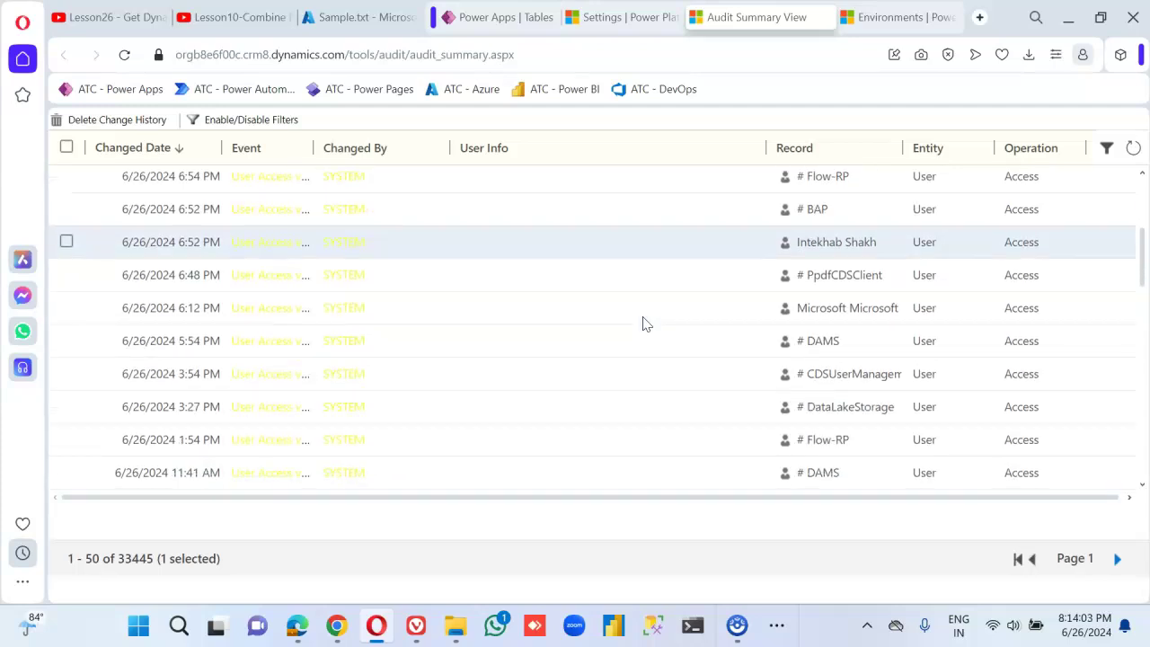
{"action": "scroll", "coordinate": [645, 322], "scroll_direction": "down", "scroll_amount": 2}
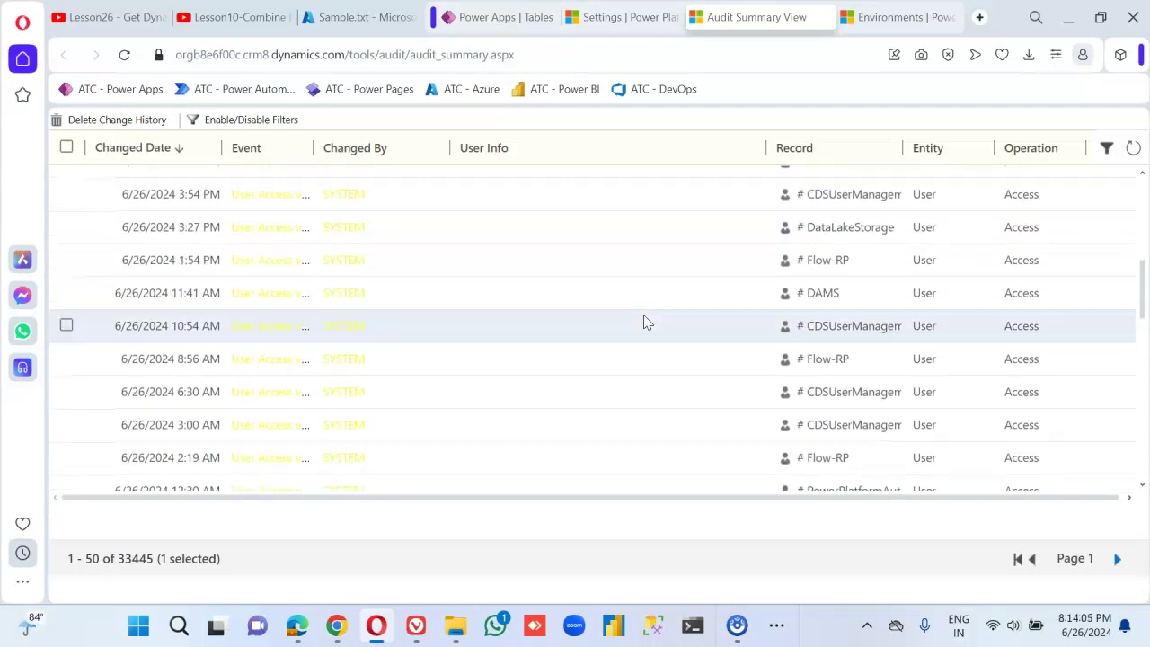
{"action": "scroll", "coordinate": [643, 322], "scroll_direction": "down", "scroll_amount": 5}
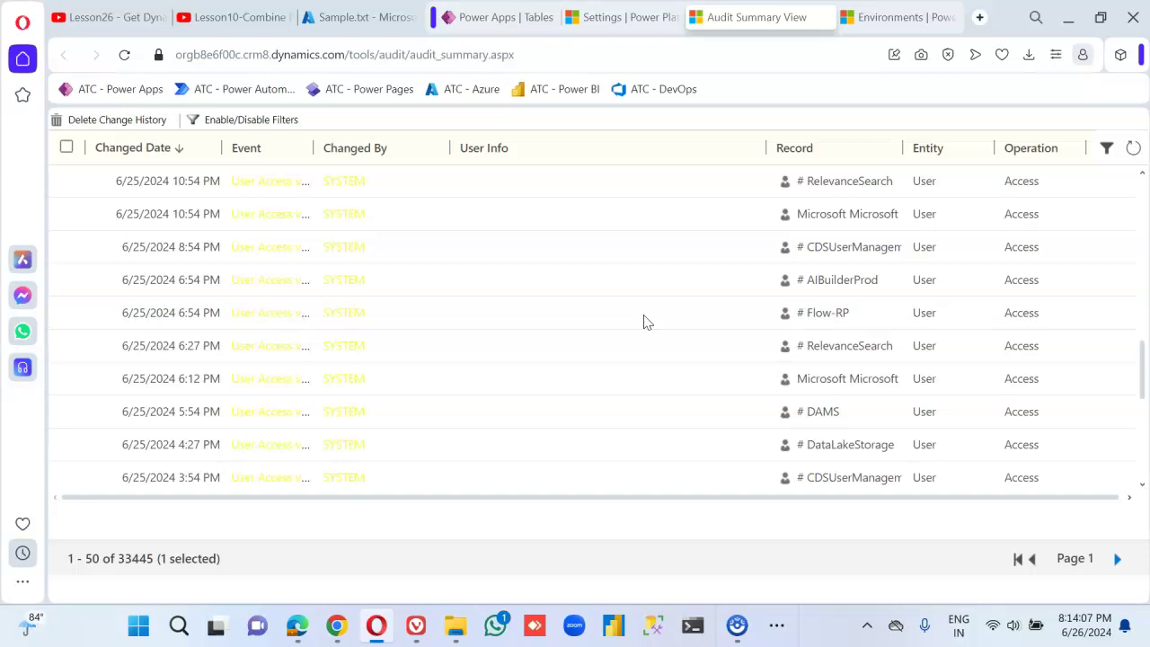
{"action": "scroll", "coordinate": [644, 322], "scroll_direction": "up", "scroll_amount": 10}
{"action": "scroll", "coordinate": [644, 322], "scroll_direction": "up", "scroll_amount": 2}
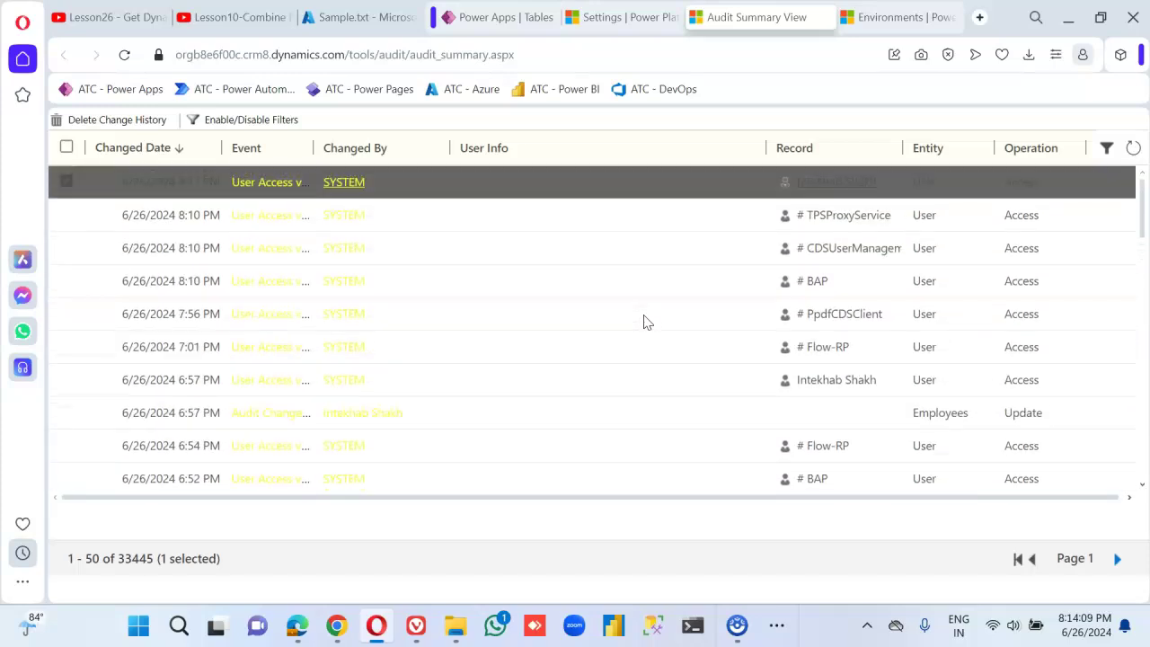
- Open the System jobs list from the environment's Audit and logs settings and look through its entries
{"action": "left_click", "coordinate": [632, 17]}
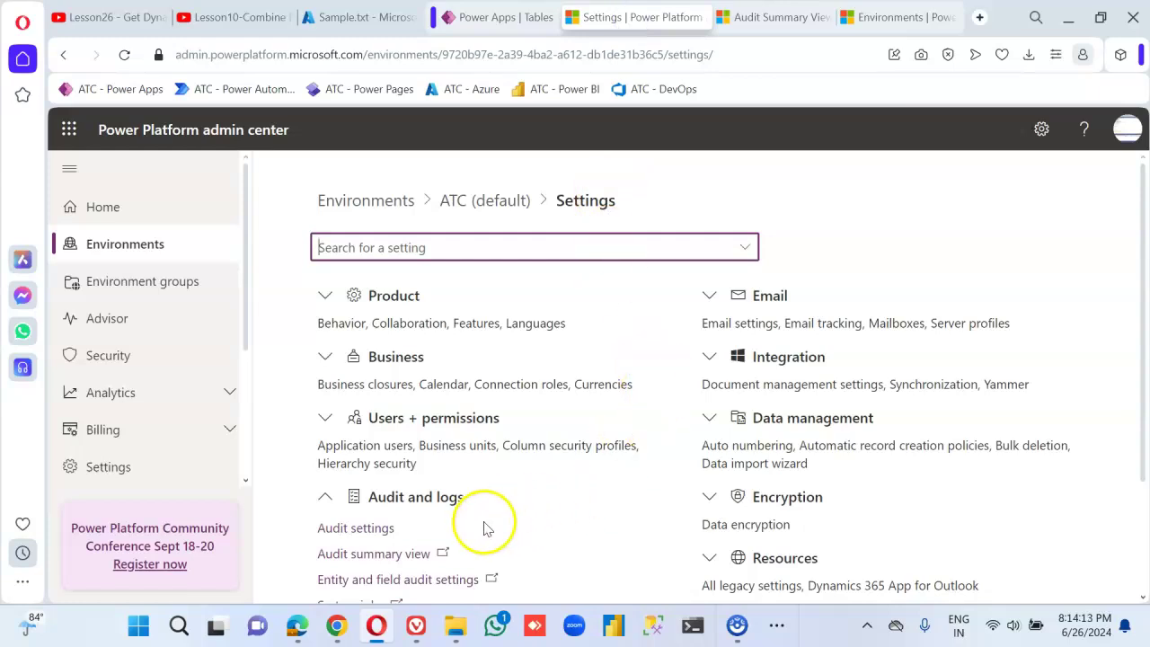
{"action": "scroll", "coordinate": [482, 526], "scroll_direction": "down", "scroll_amount": 1}
{"action": "scroll", "coordinate": [476, 524], "scroll_direction": "down", "scroll_amount": 1}
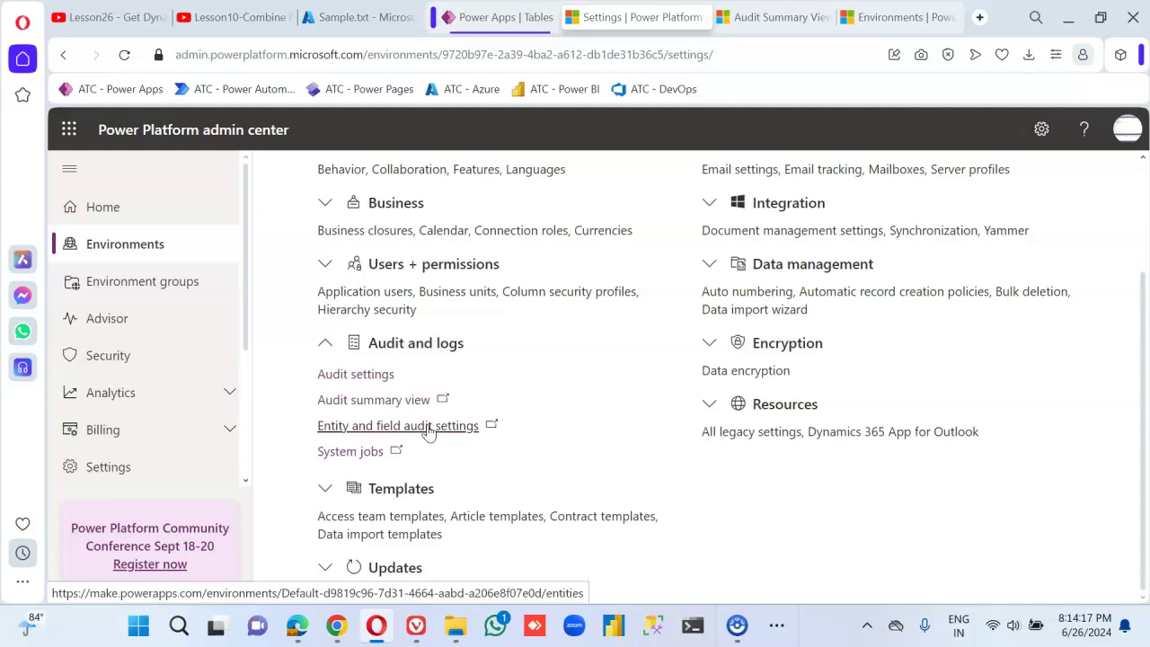
{"action": "left_click", "coordinate": [360, 452]}
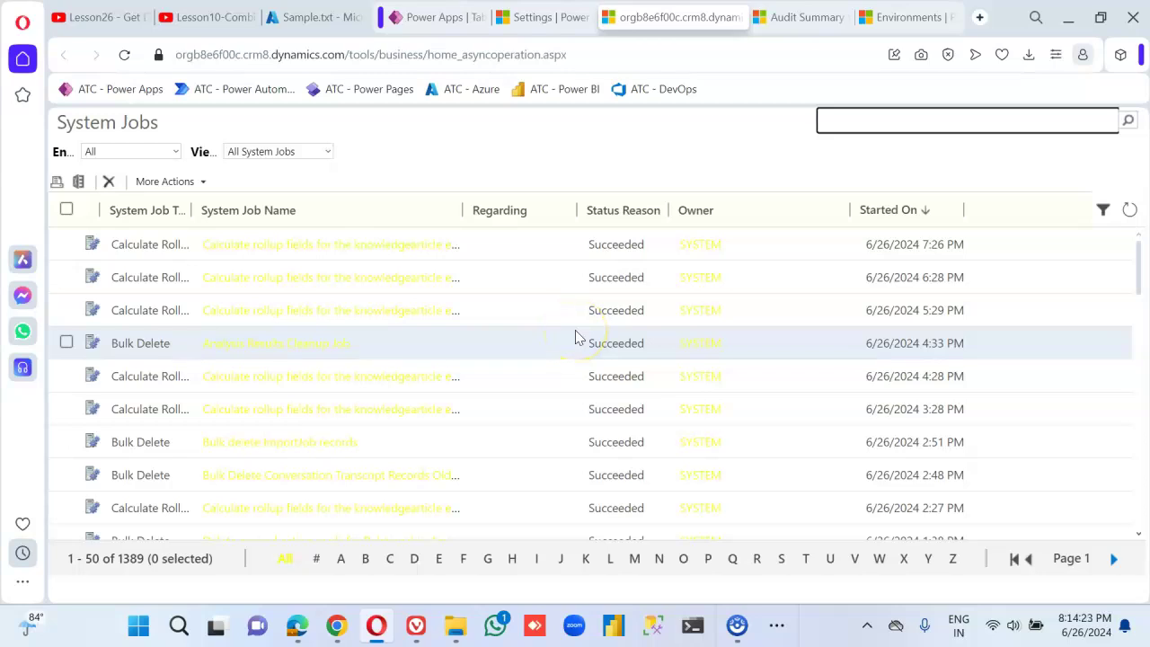
{"action": "scroll", "coordinate": [578, 334], "scroll_direction": "down", "scroll_amount": 4}
{"action": "scroll", "coordinate": [581, 333], "scroll_direction": "up", "scroll_amount": 4}
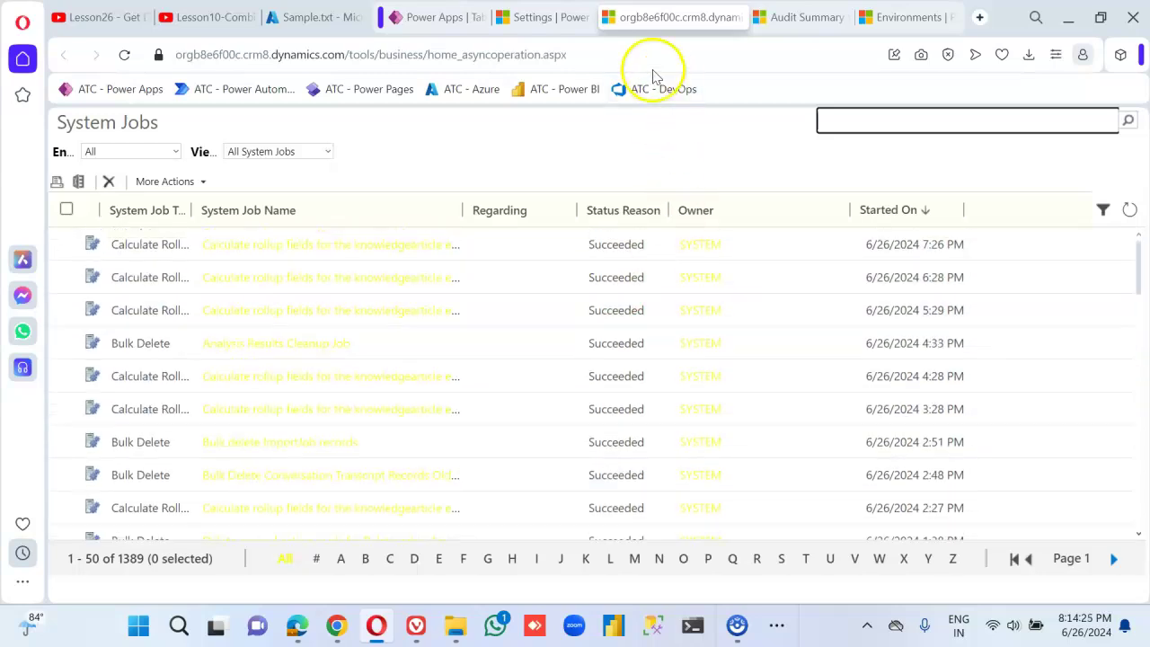
- Open the entity and field audit settings from the environment's Audit and logs settings
{"action": "left_click", "coordinate": [551, 18]}
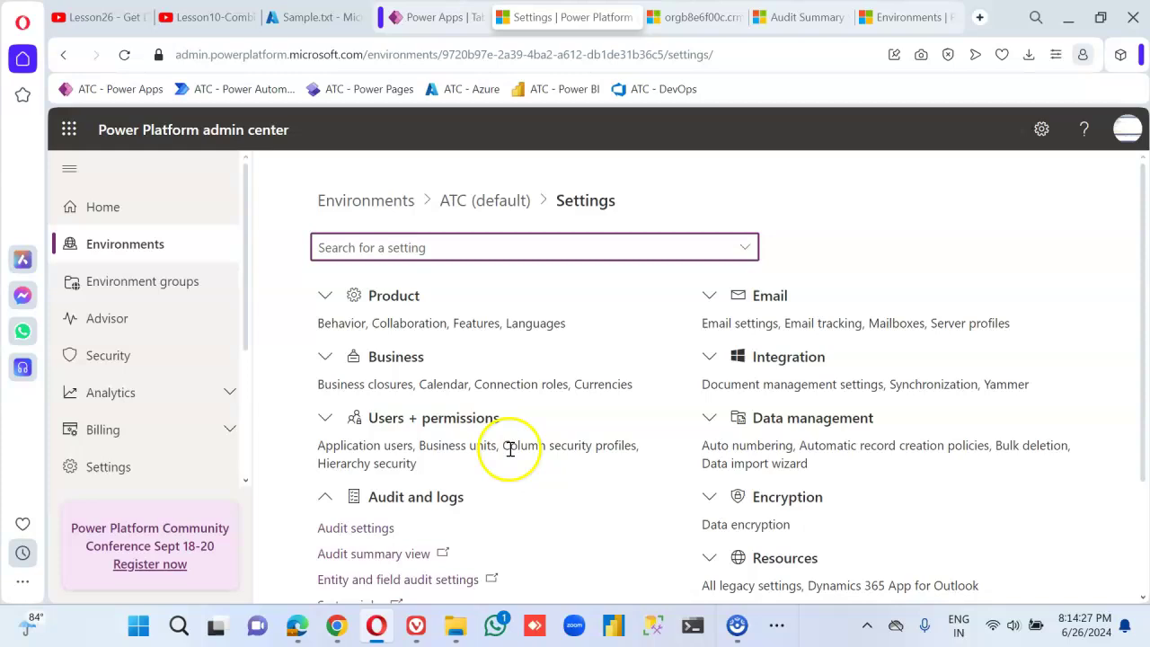
{"action": "scroll", "coordinate": [509, 448], "scroll_direction": "down", "scroll_amount": 1}
{"action": "scroll", "coordinate": [510, 454], "scroll_direction": "down", "scroll_amount": 1}
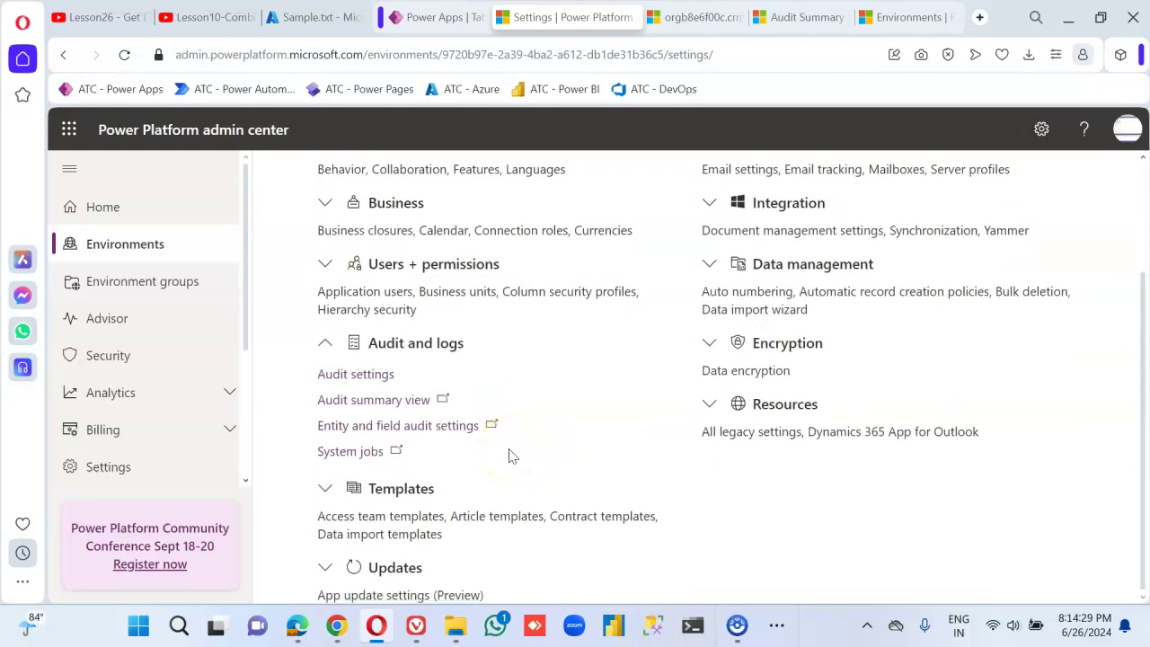
{"action": "scroll", "coordinate": [510, 454], "scroll_direction": "up", "scroll_amount": 2}
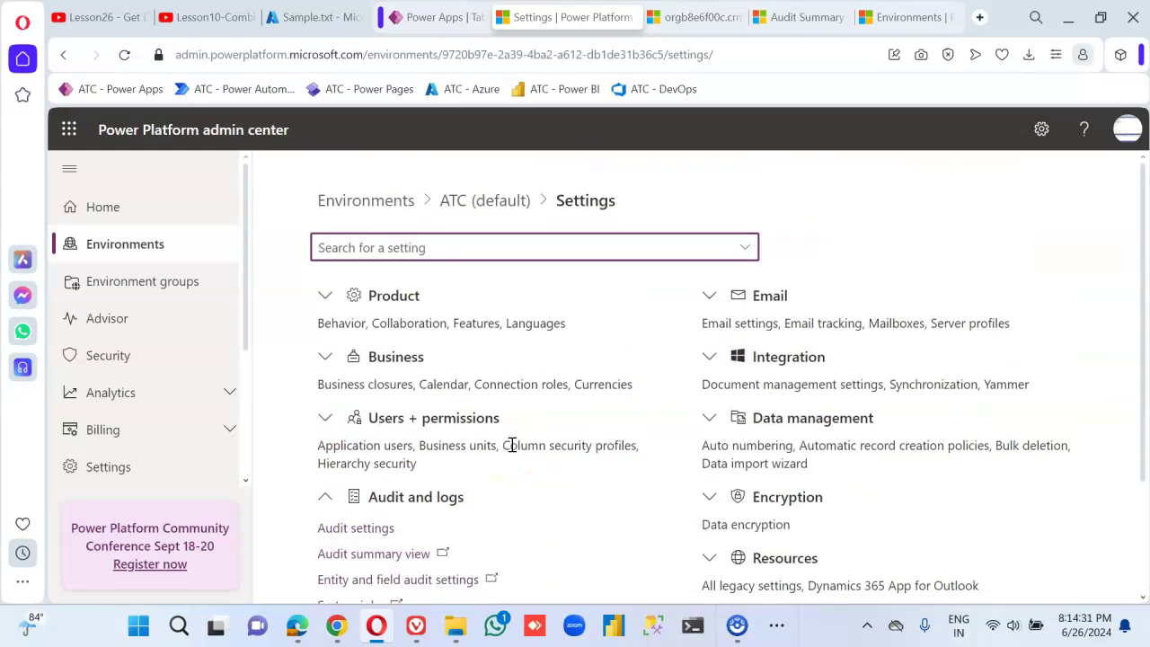
{"action": "left_click", "coordinate": [503, 378]}
{"action": "scroll", "coordinate": [476, 477], "scroll_direction": "down", "scroll_amount": 2}
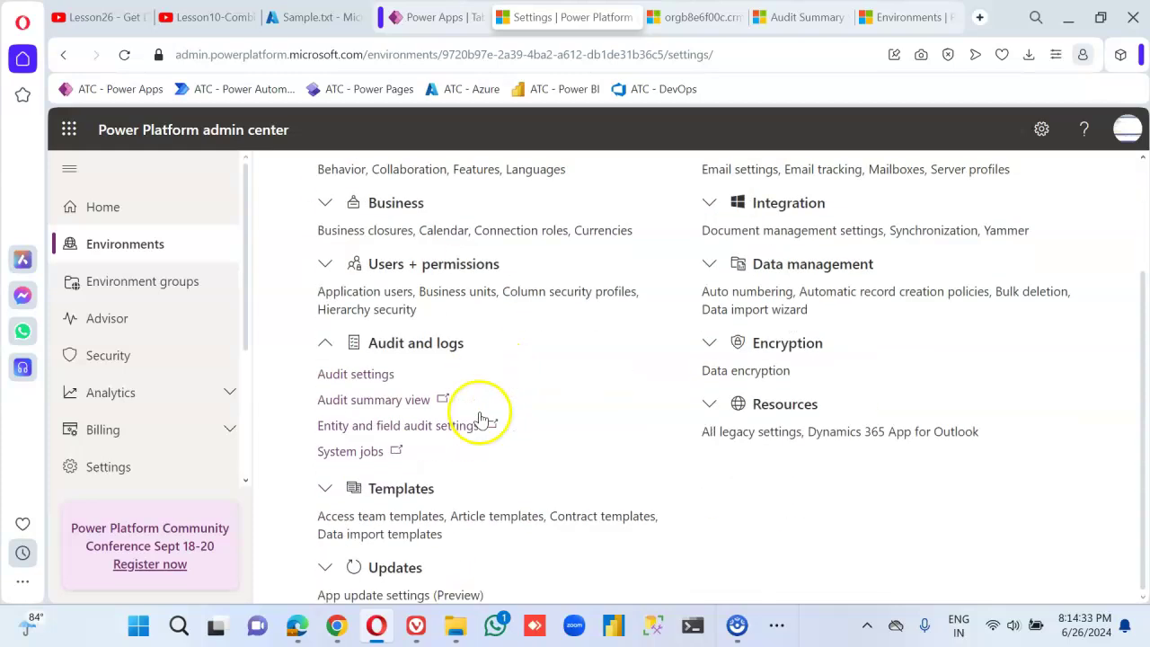
{"action": "left_click", "coordinate": [402, 409]}
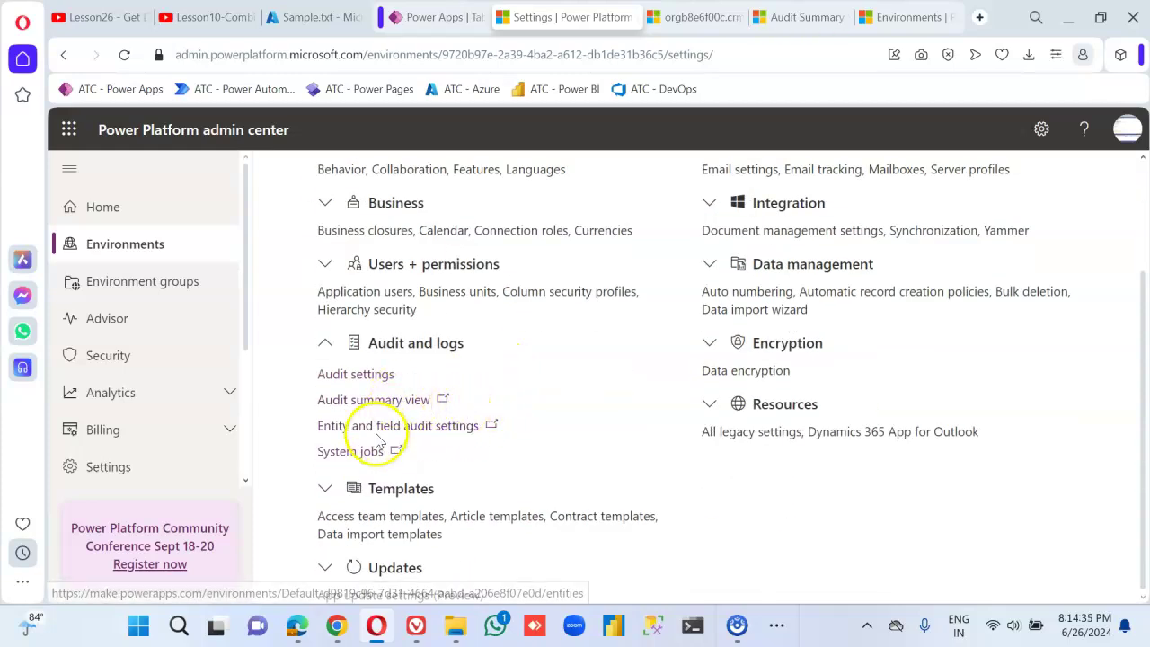
{"action": "left_click", "coordinate": [381, 435]}
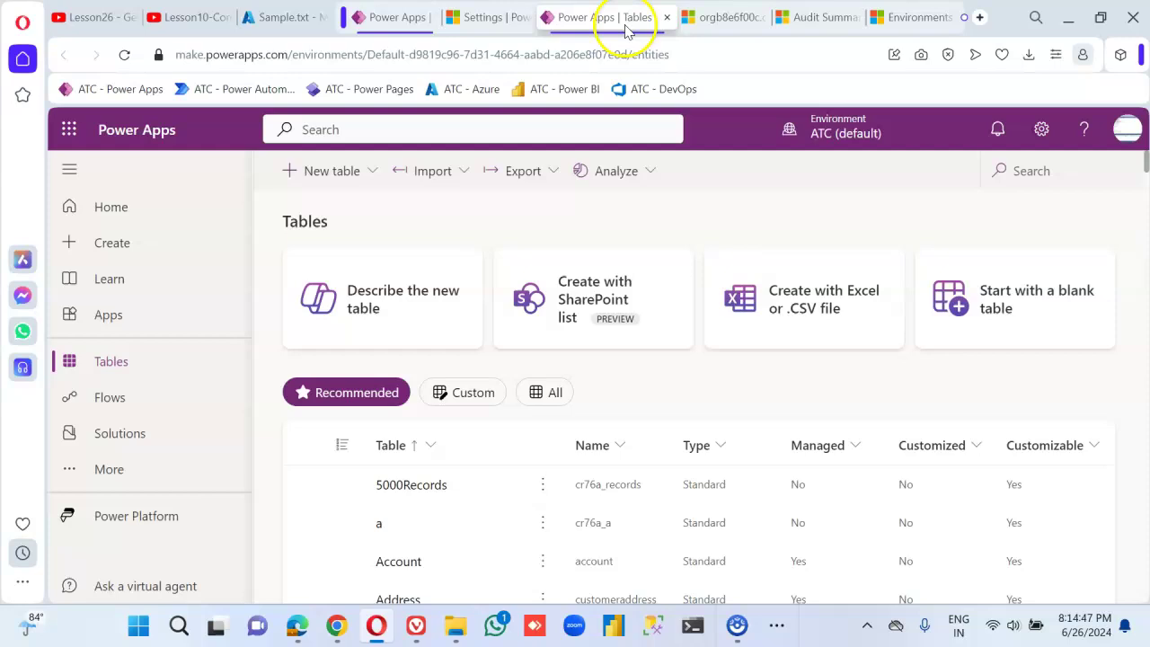
- Open the properties of the selected Employees table (cr76a_employees) in Power Apps and look through its advanced options
{"action": "left_click", "coordinate": [385, 17]}
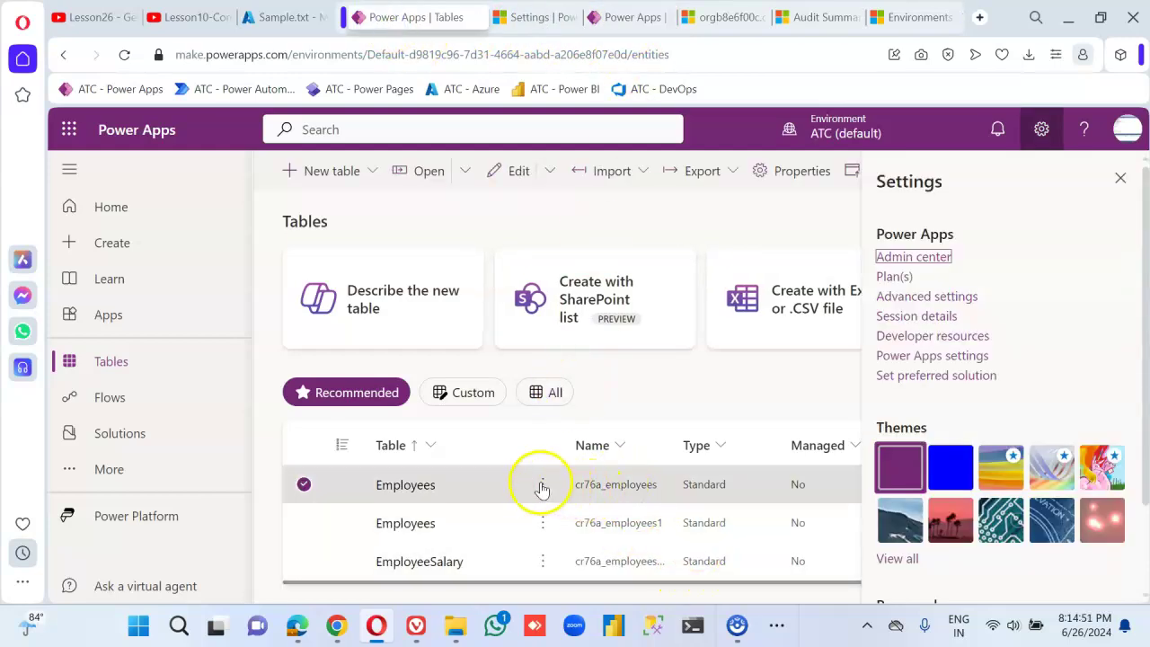
{"action": "left_click", "coordinate": [541, 485]}
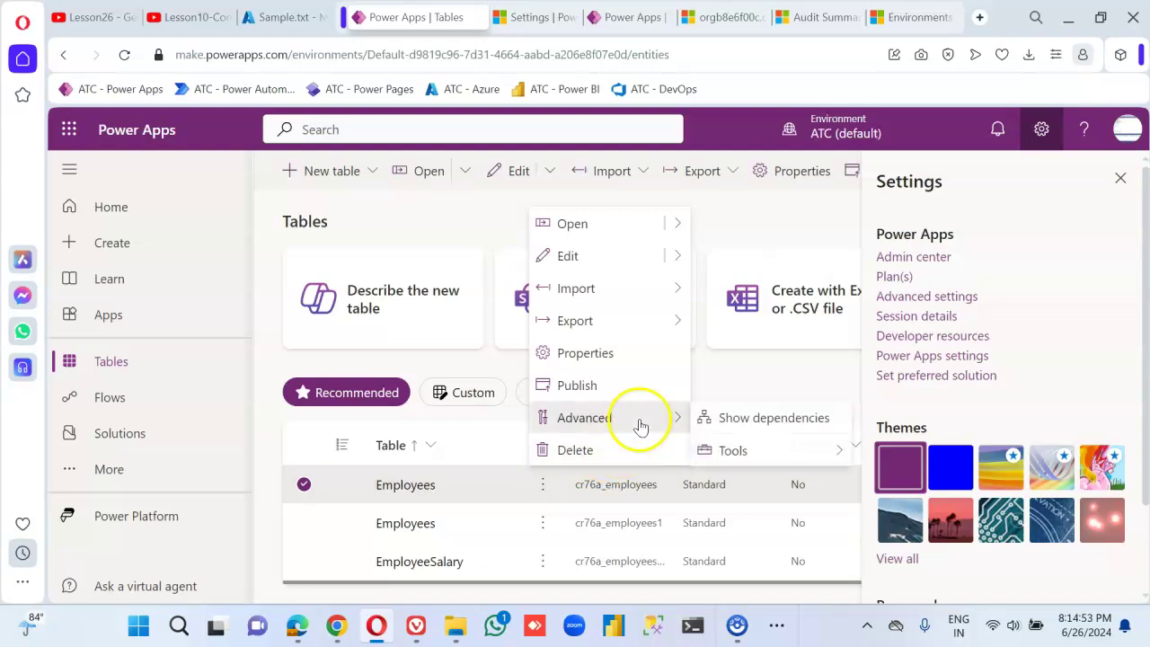
{"action": "left_click", "coordinate": [654, 355]}
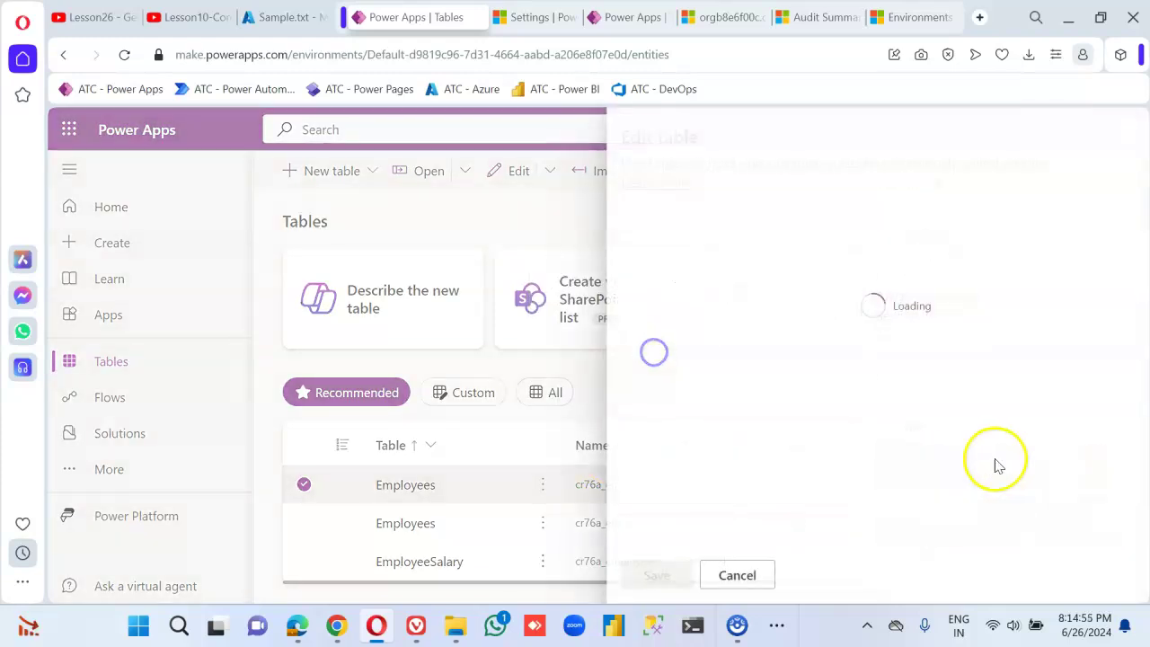
{"action": "scroll", "coordinate": [899, 441], "scroll_direction": "down", "scroll_amount": 1}
{"action": "left_click", "coordinate": [684, 497]}
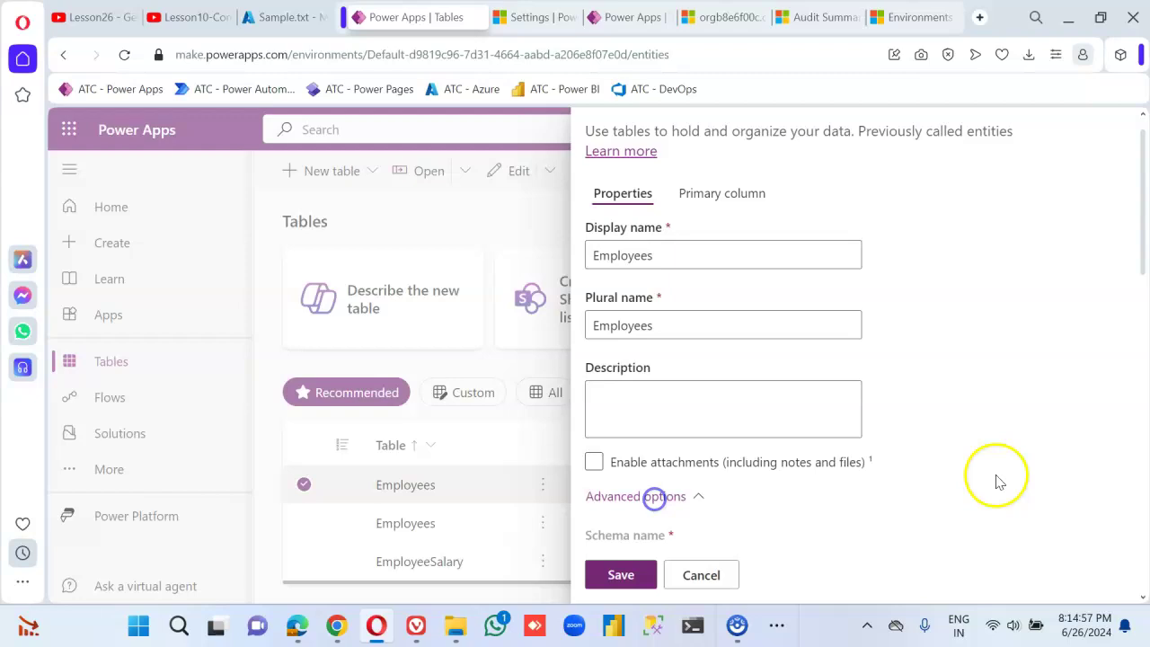
{"action": "scroll", "coordinate": [993, 479], "scroll_direction": "down", "scroll_amount": 10}
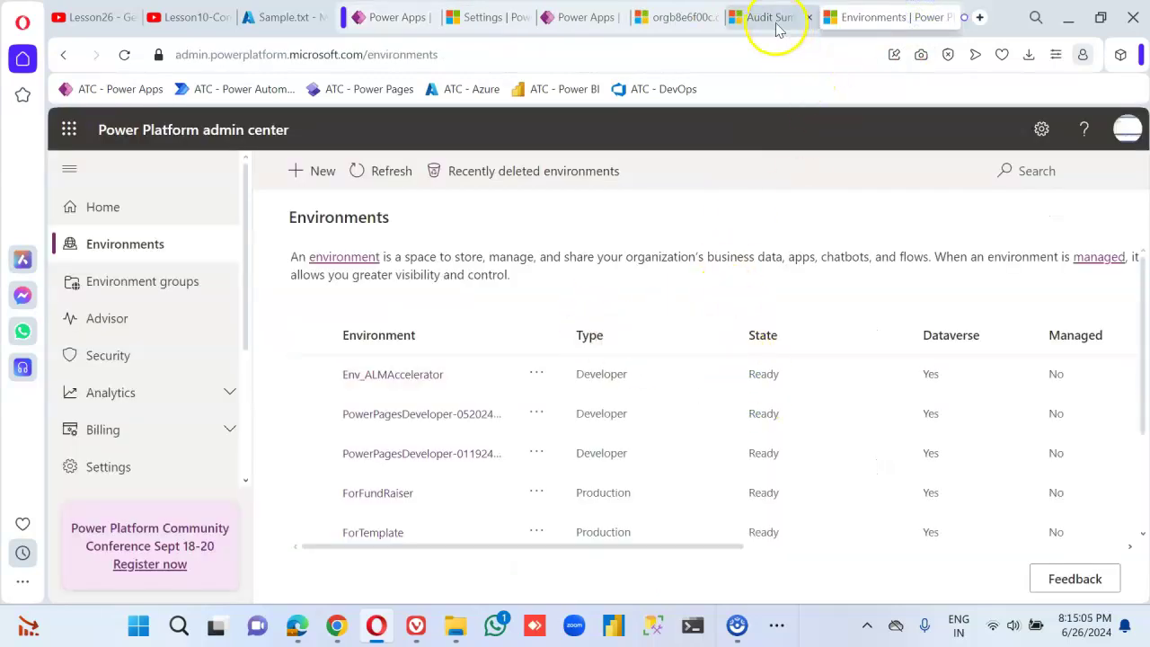
- Open the ATC (default) environment in the Power Platform admin center and bring up its audit log deletion options
{"action": "left_click", "coordinate": [778, 27]}
{"action": "left_click", "coordinate": [665, 23]}
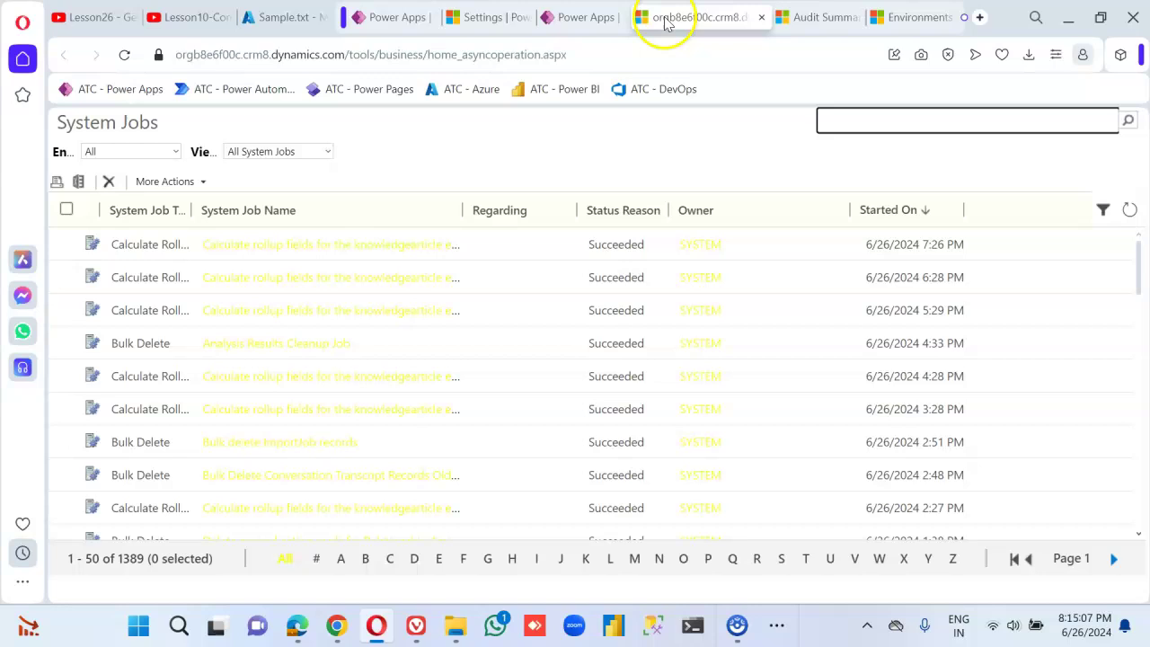
{"action": "left_click", "coordinate": [582, 18]}
{"action": "left_click", "coordinate": [913, 17]}
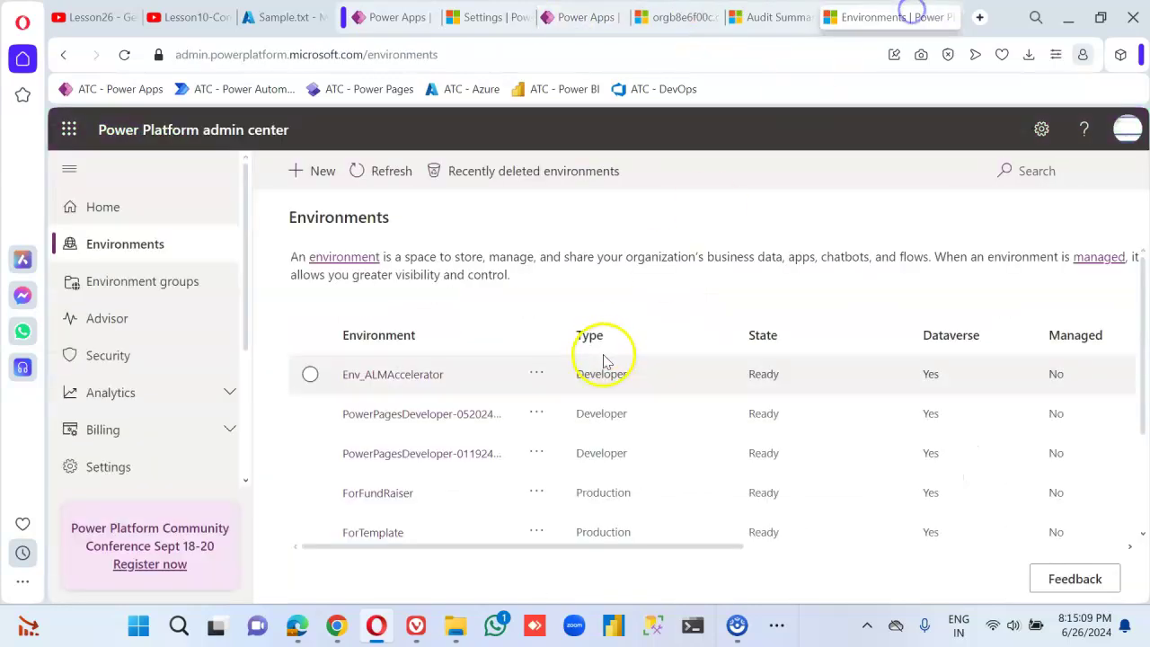
{"action": "scroll", "coordinate": [467, 449], "scroll_direction": "down", "scroll_amount": 3}
{"action": "left_click", "coordinate": [372, 499]}
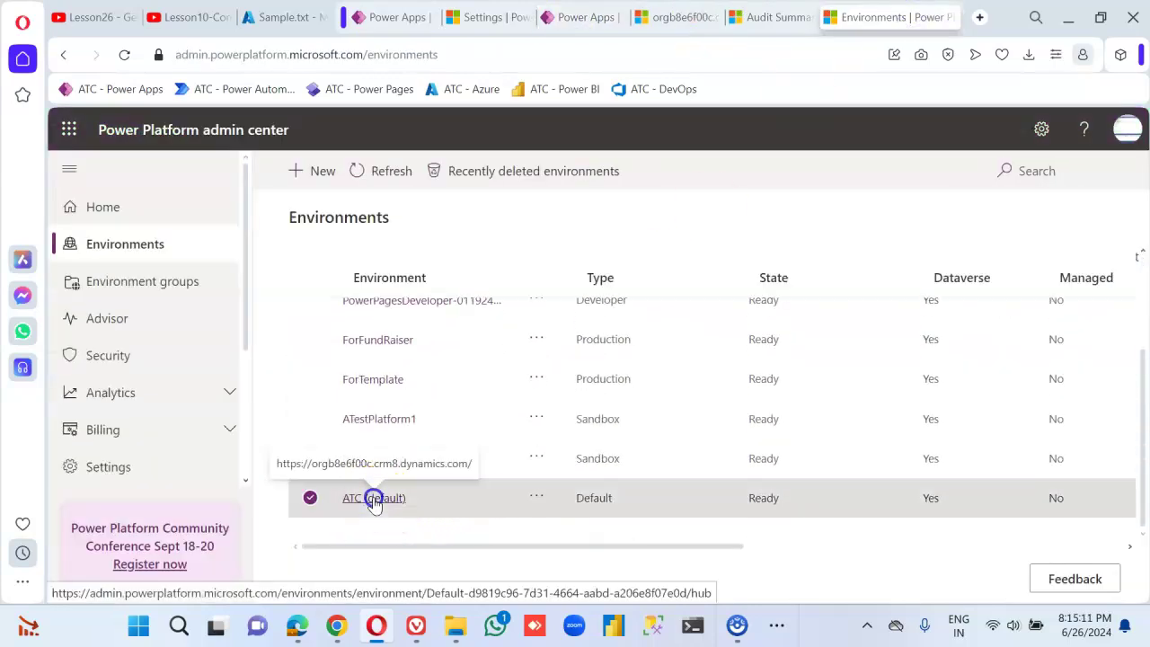
{"action": "scroll", "coordinate": [537, 414], "scroll_direction": "down", "scroll_amount": 10}
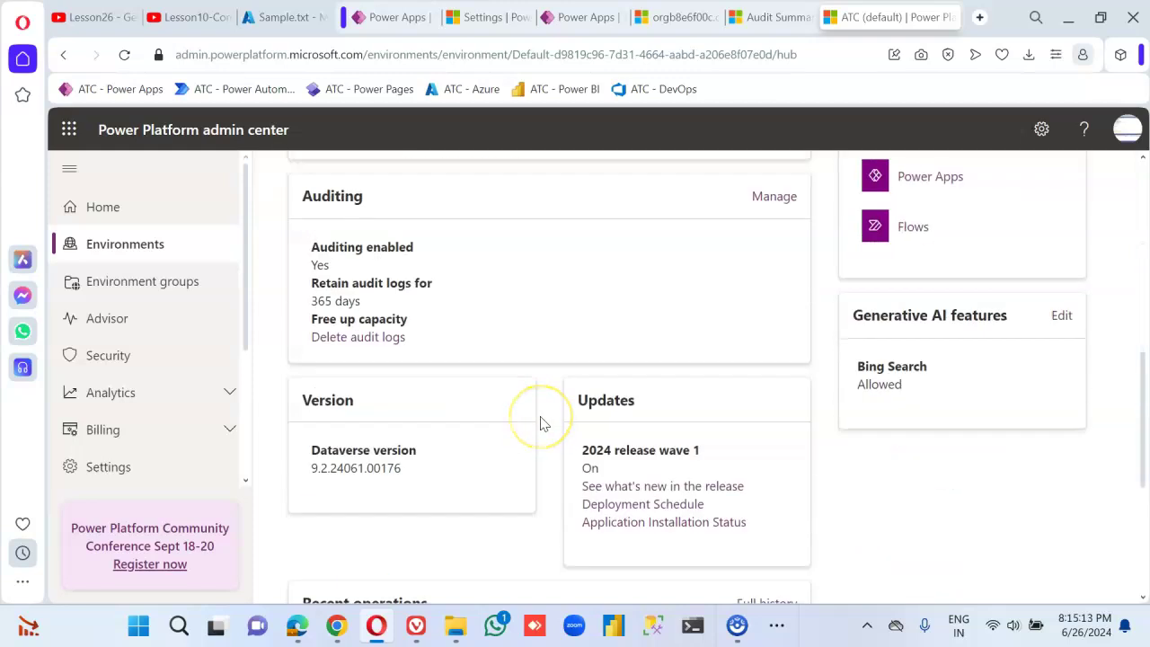
{"action": "left_click", "coordinate": [378, 340]}
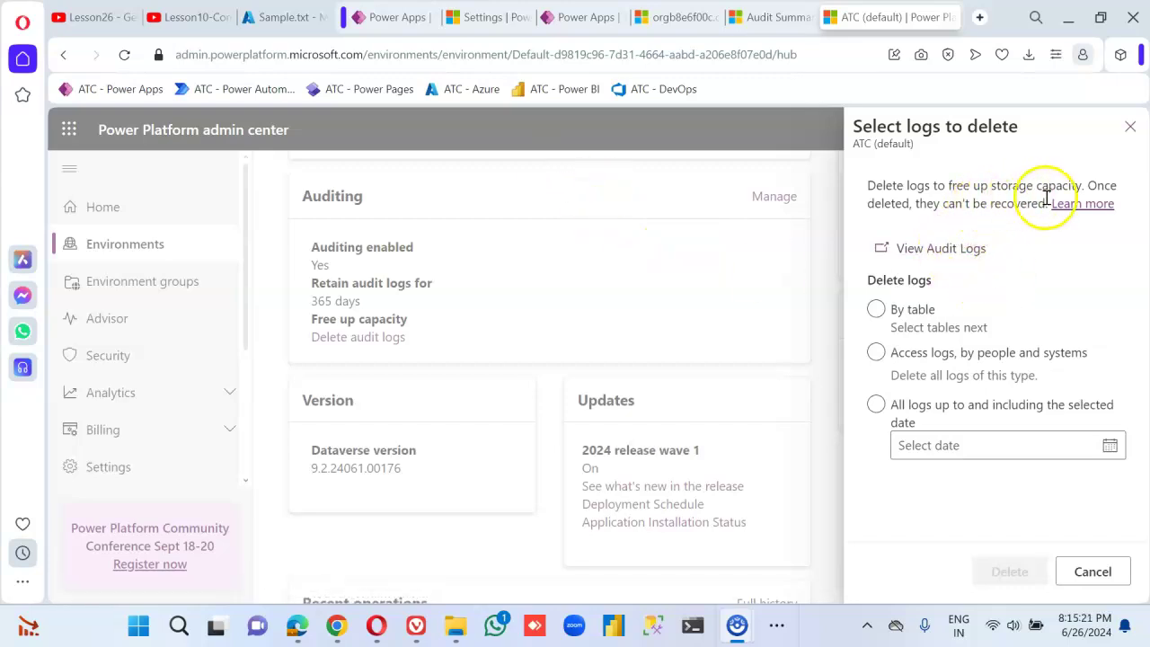
- Open the audit logs from the deletion options, select the 7:01 PM user access event and look through the older entries
{"action": "left_click", "coordinate": [881, 410]}
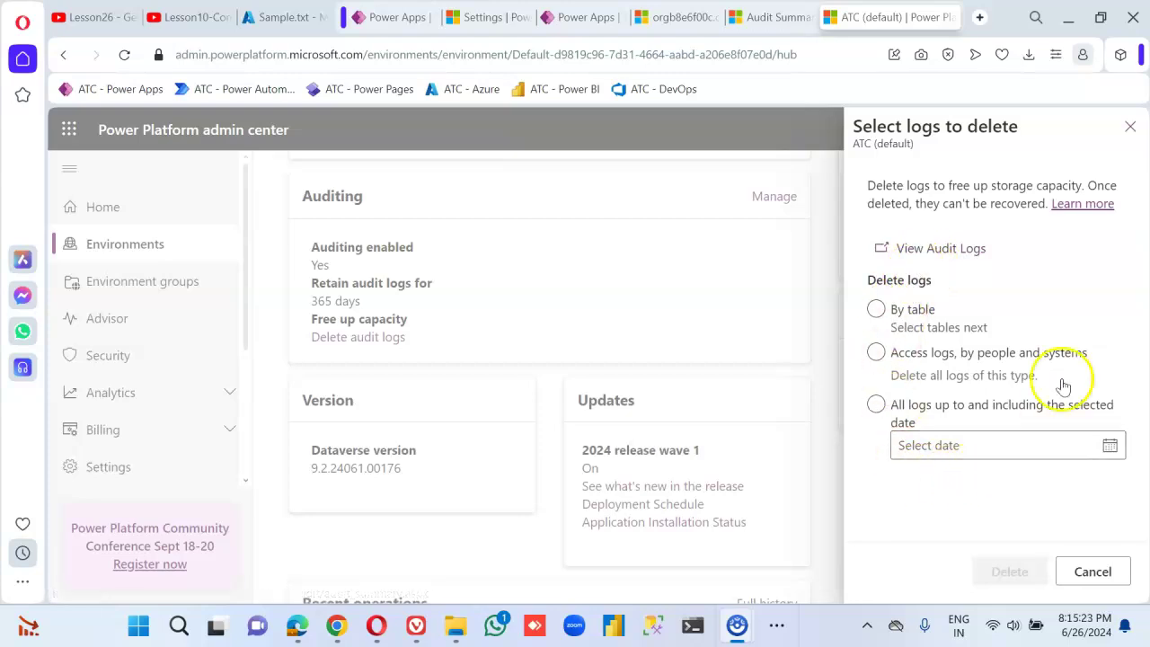
{"action": "left_click", "coordinate": [956, 254]}
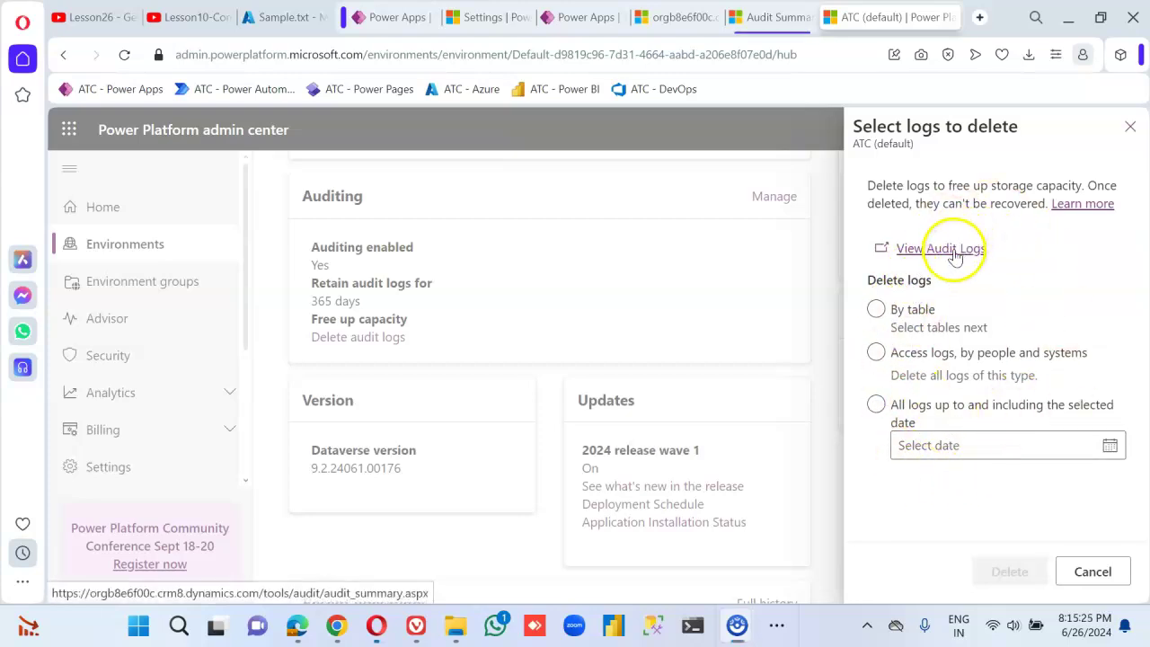
{"action": "left_click", "coordinate": [955, 255]}
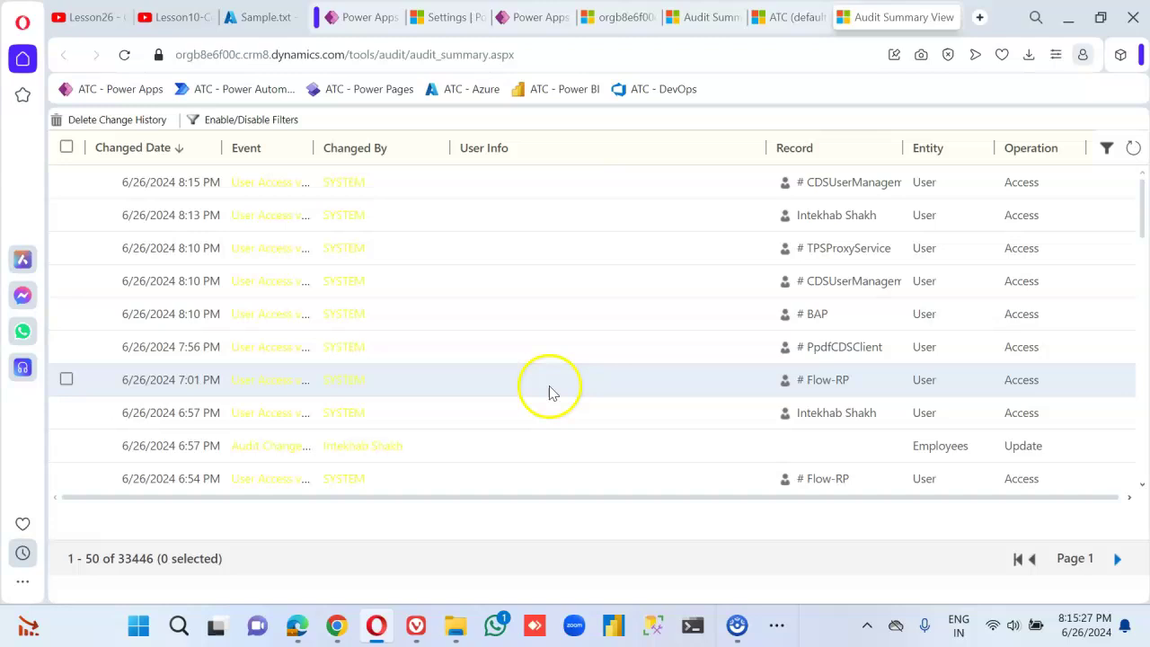
{"action": "scroll", "coordinate": [665, 442], "scroll_direction": "down", "scroll_amount": 2}
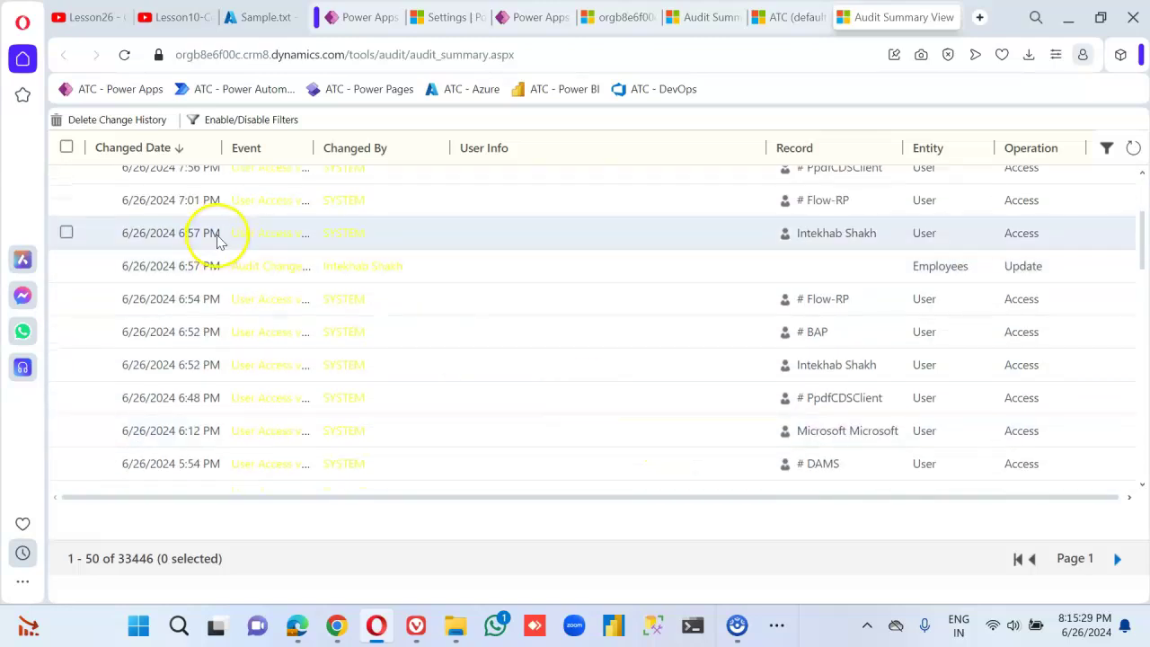
{"action": "left_click", "coordinate": [66, 200]}
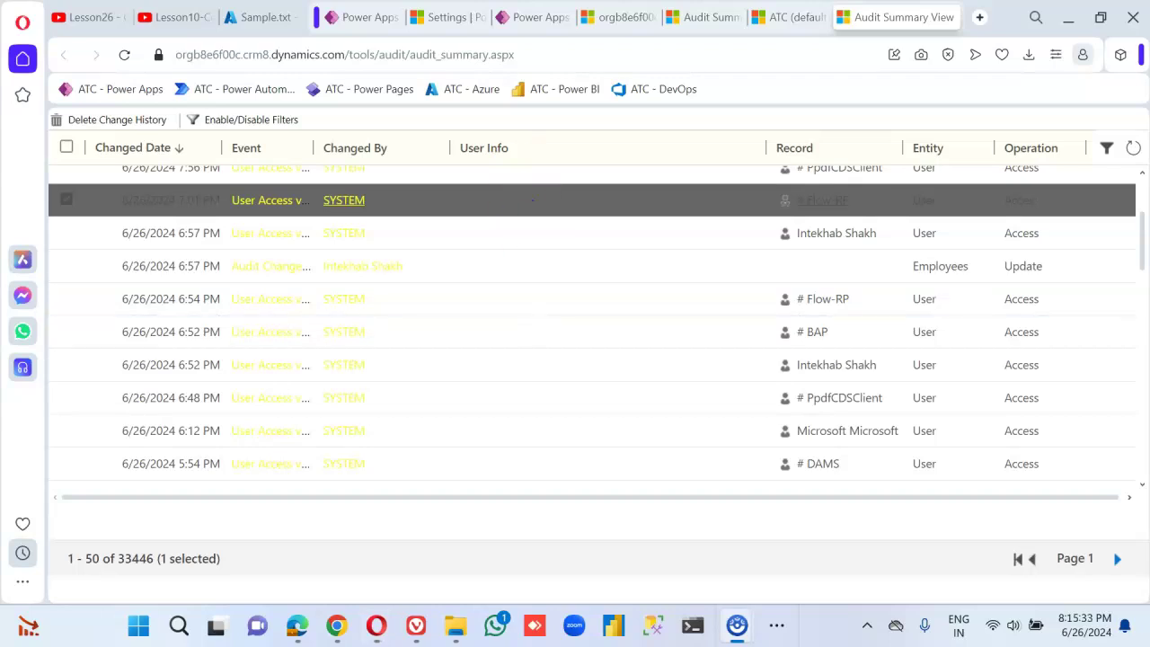
{"action": "scroll", "coordinate": [506, 240], "scroll_direction": "up", "scroll_amount": 2}
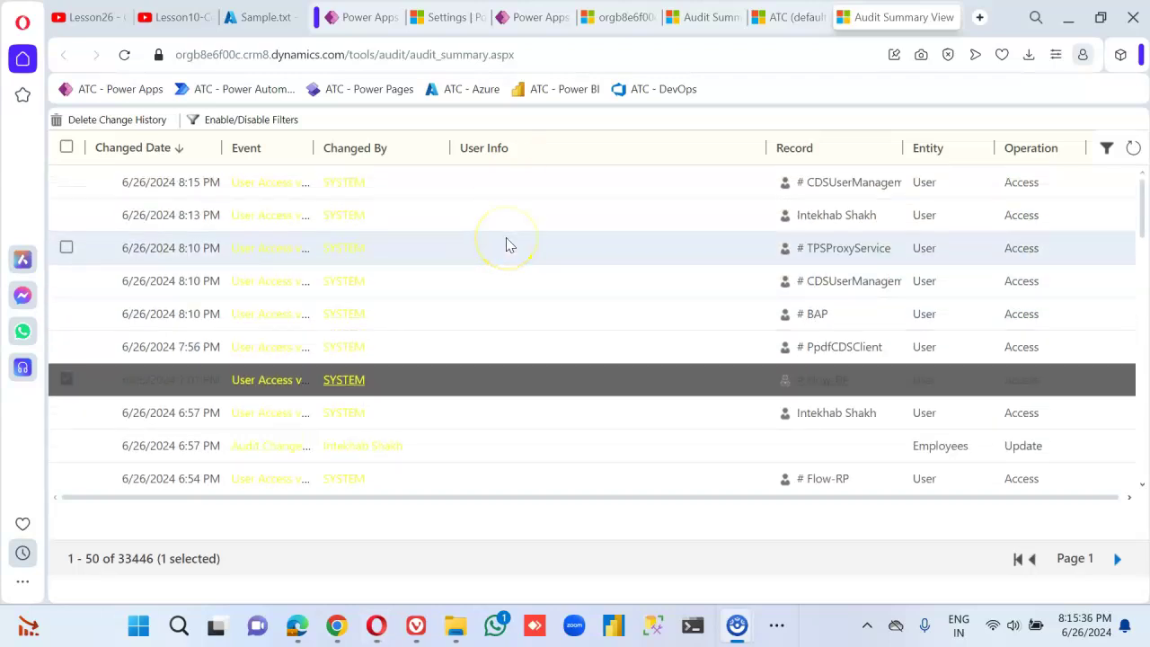
{"action": "scroll", "coordinate": [401, 193], "scroll_direction": "down", "scroll_amount": 3}
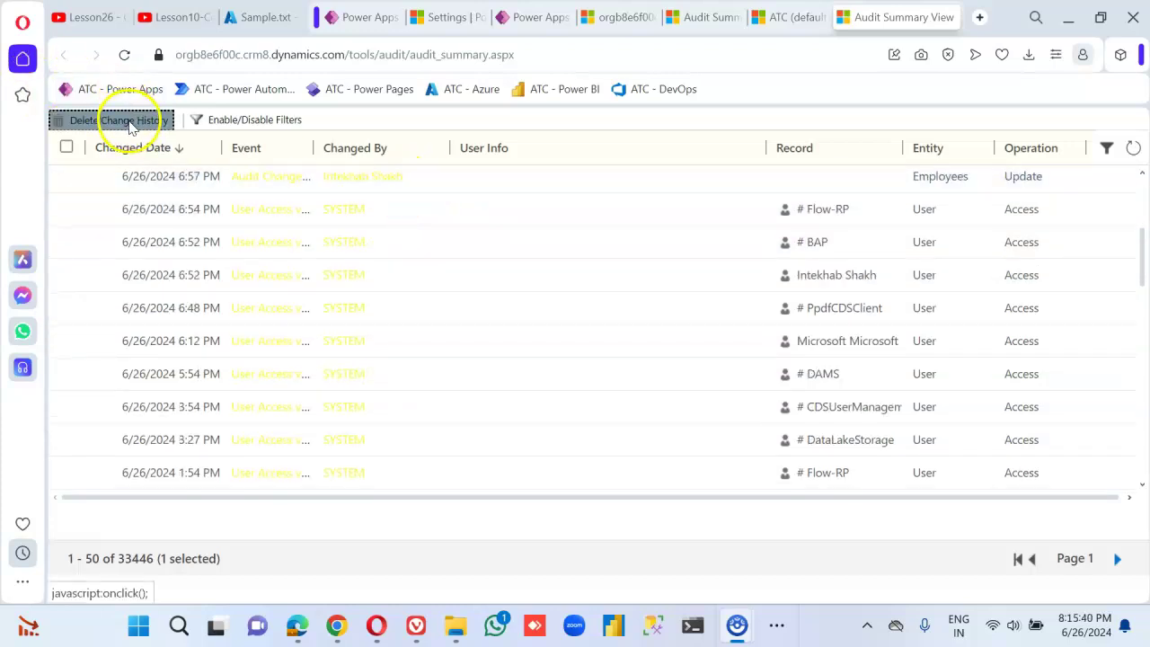
{"action": "scroll", "coordinate": [270, 278], "scroll_direction": "down", "scroll_amount": 6}
{"action": "scroll", "coordinate": [274, 285], "scroll_direction": "down", "scroll_amount": 3}
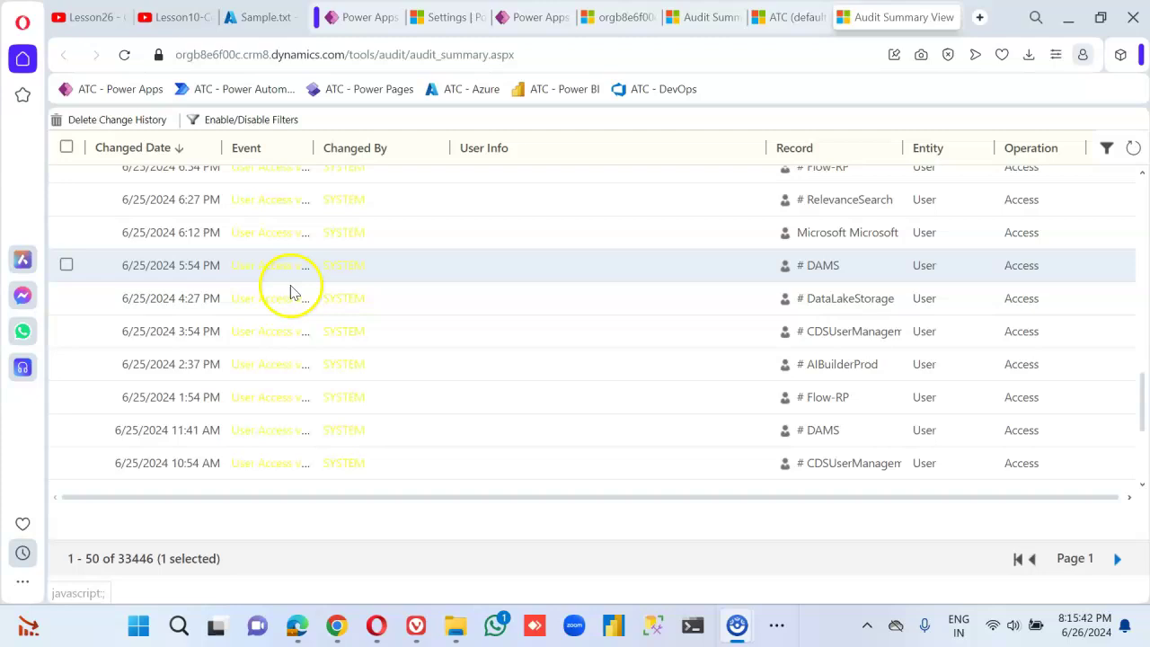
{"action": "scroll", "coordinate": [69, 259], "scroll_direction": "up", "scroll_amount": 10}
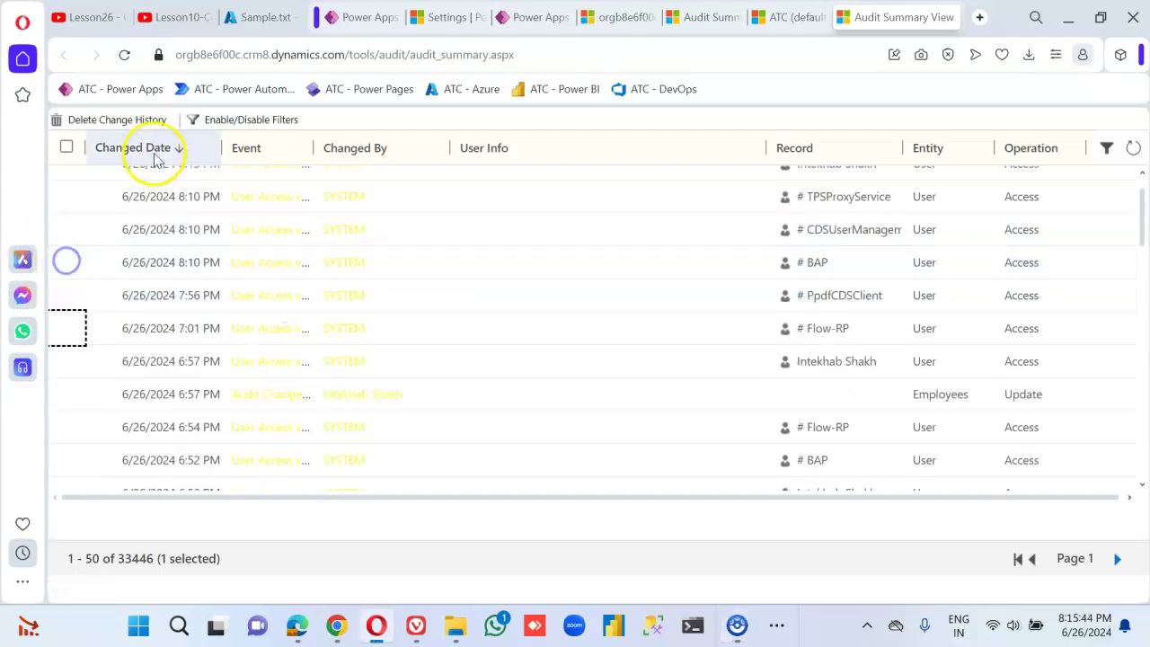
- Return to the environment's log deletion options, choose deletion by table and open the table selection
{"action": "left_click", "coordinate": [788, 18]}
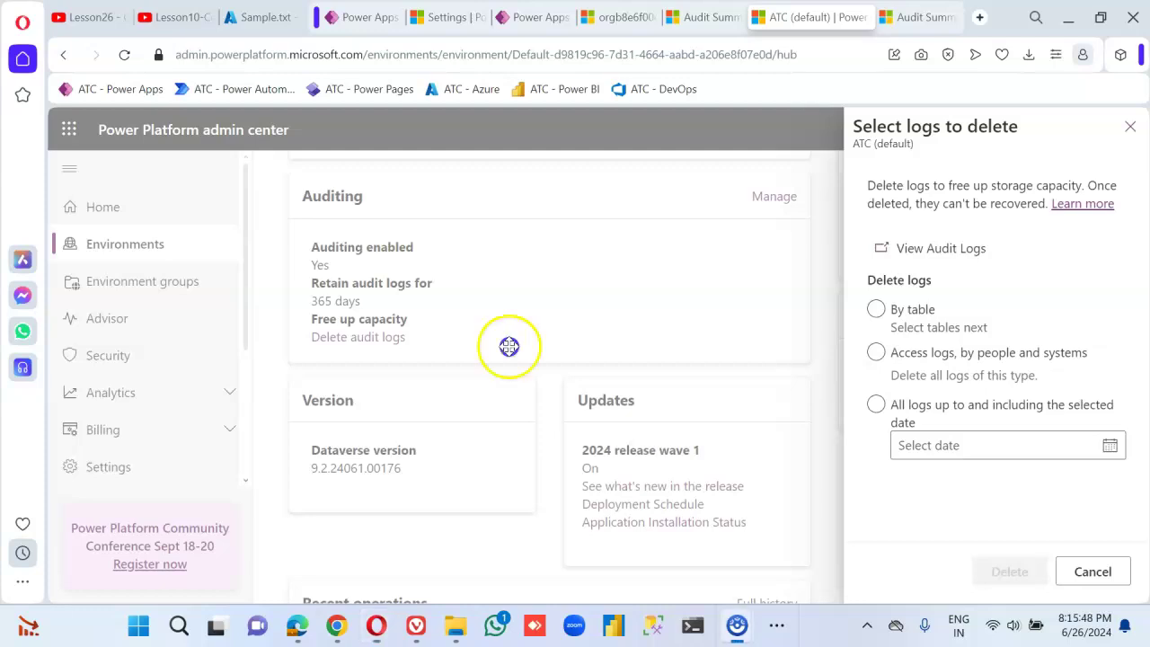
{"action": "left_click", "coordinate": [878, 310]}
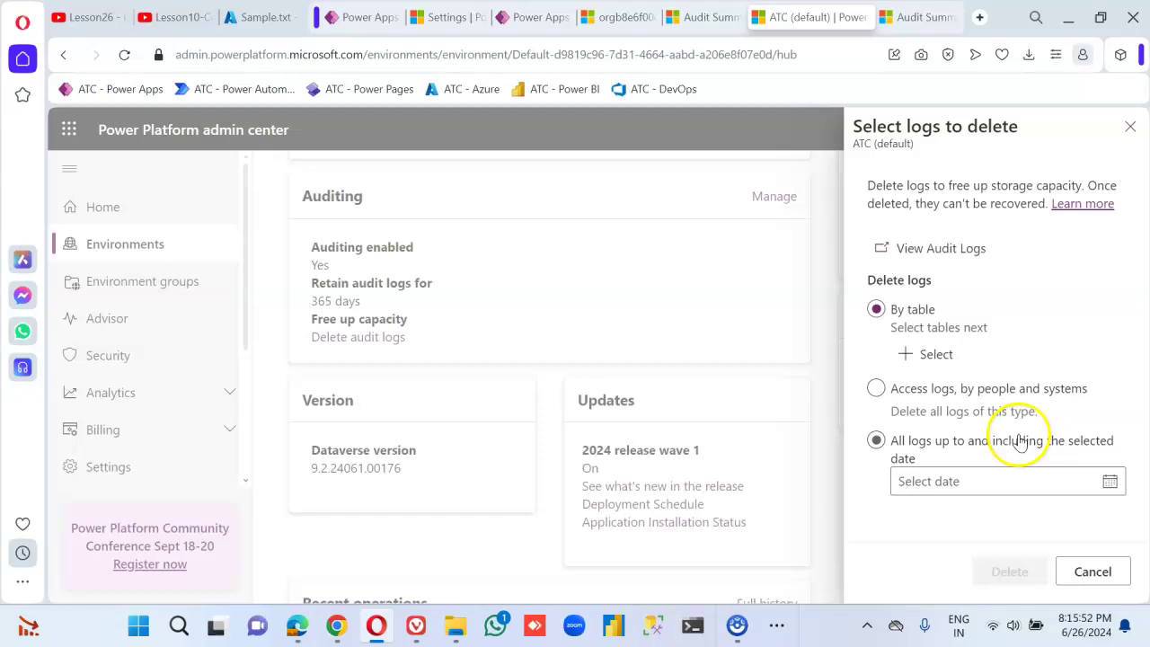
{"action": "left_click", "coordinate": [910, 356]}
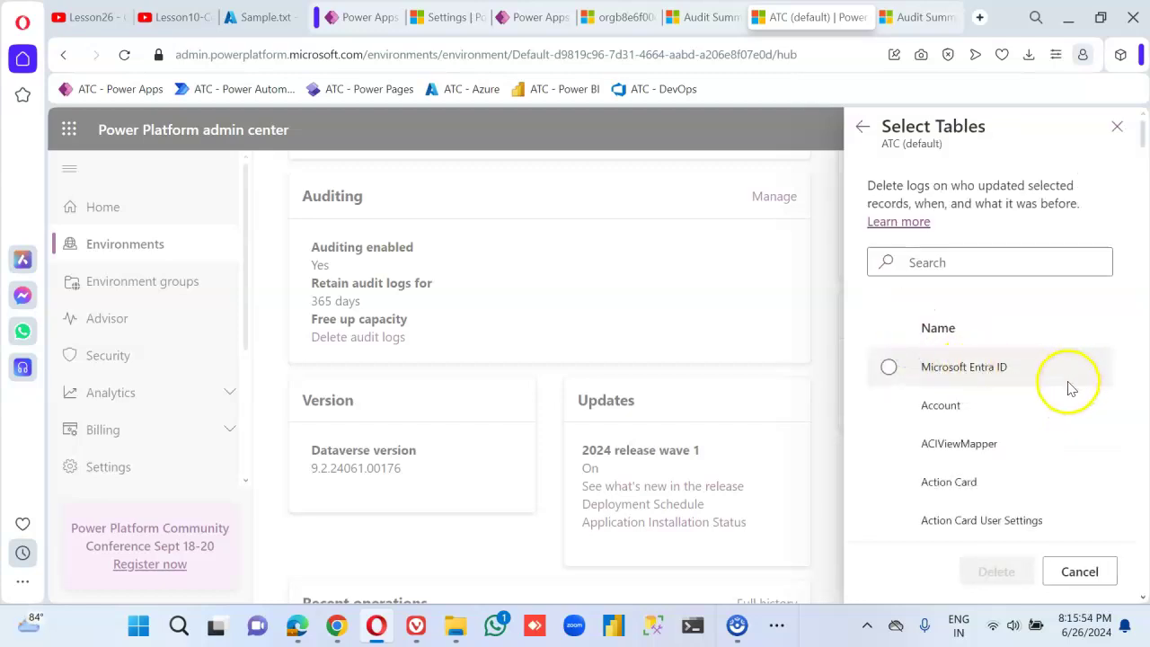
{"action": "scroll", "coordinate": [914, 432], "scroll_direction": "down", "scroll_amount": 4}
{"action": "scroll", "coordinate": [950, 423], "scroll_direction": "up", "scroll_amount": 4}
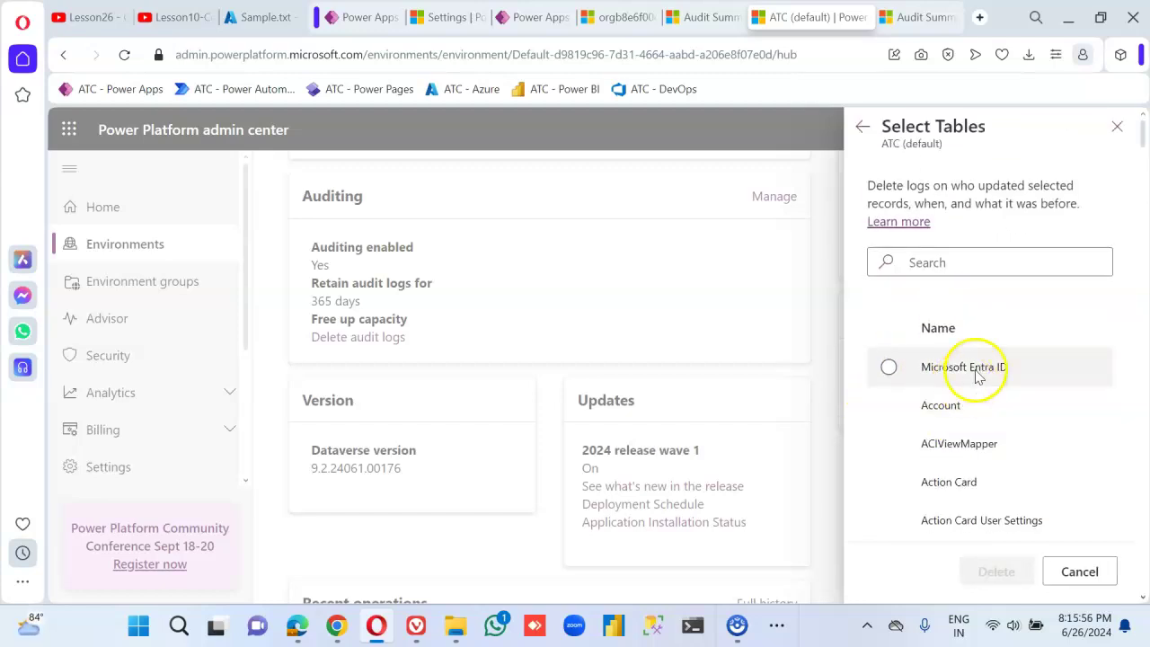
- Search the tables for "employees" and select the first Employees table for log deletion
{"action": "left_click", "coordinate": [989, 263]}
{"action": "type", "text": "em"}
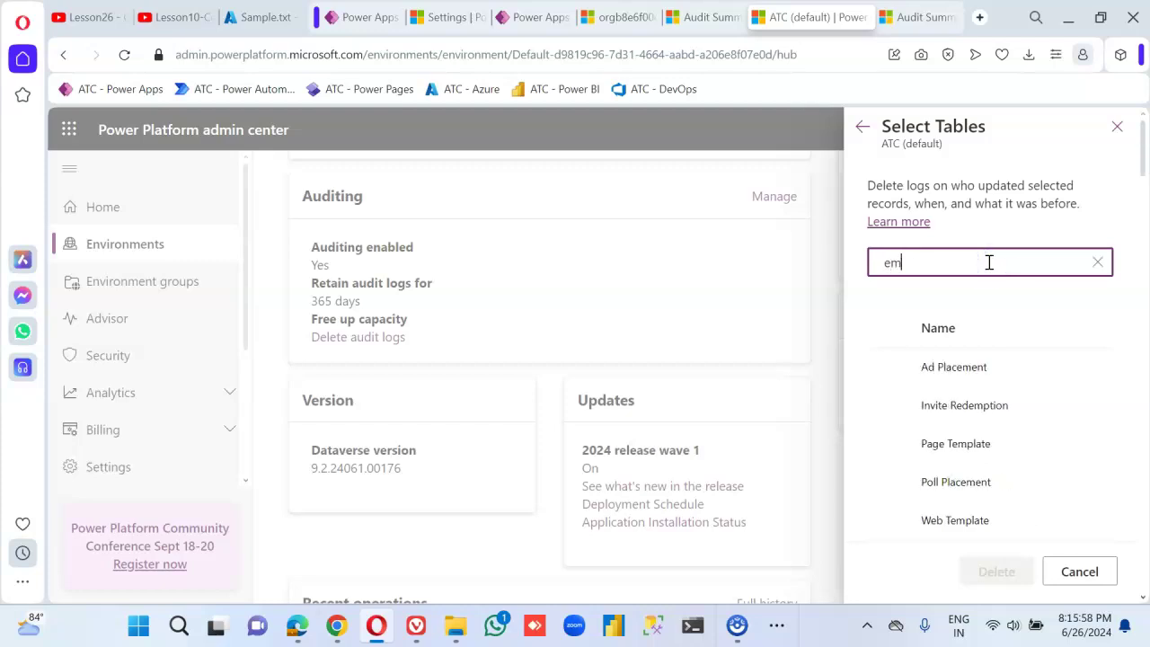
{"action": "type", "text": "ploy"}
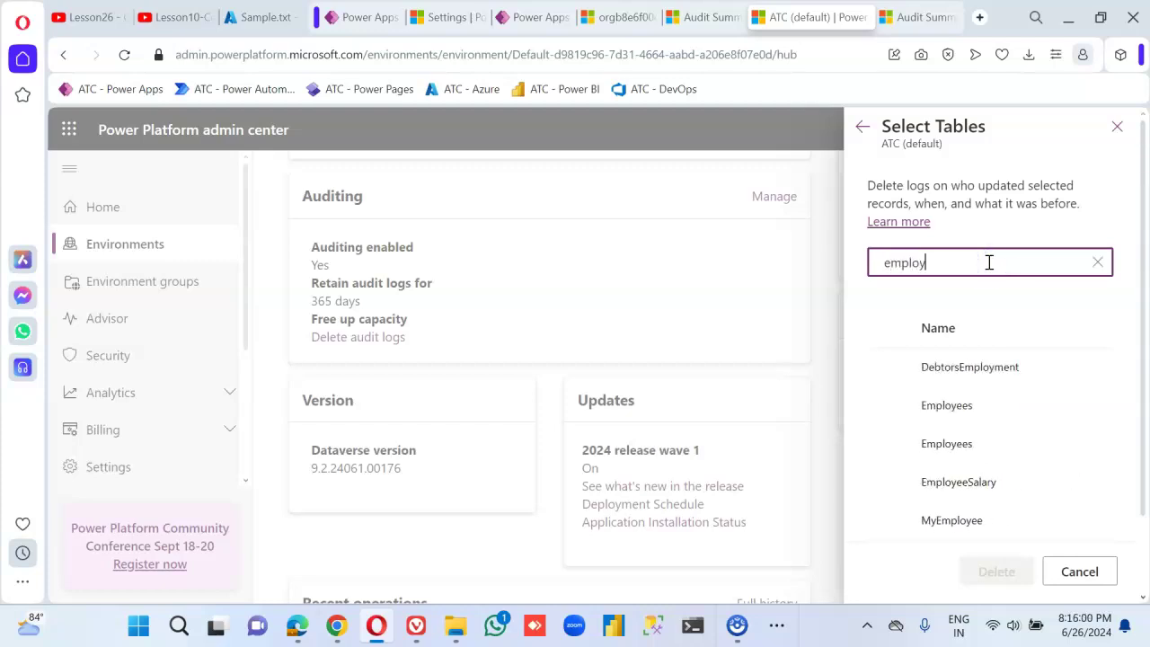
{"action": "type", "text": "ees"}
{"action": "left_click", "coordinate": [888, 353]}
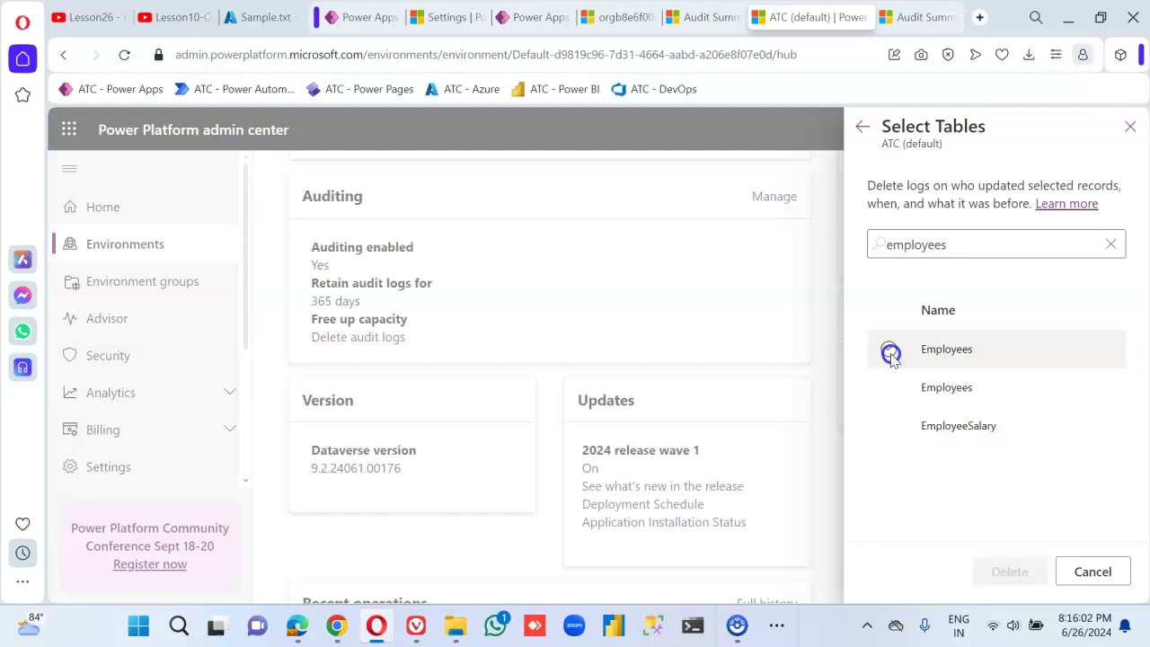
- Delete the selected Employees table's audit logs, opening System Jobs from the prompt before confirming the deletion
{"action": "left_click", "coordinate": [1007, 575]}
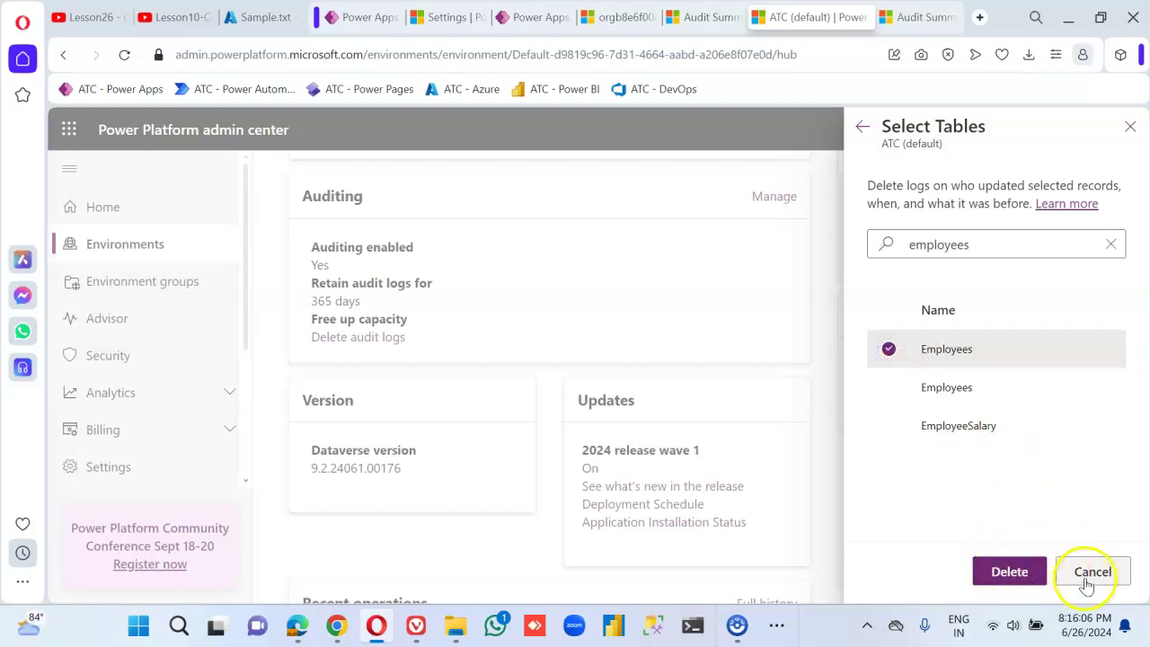
{"action": "left_click", "coordinate": [1009, 570]}
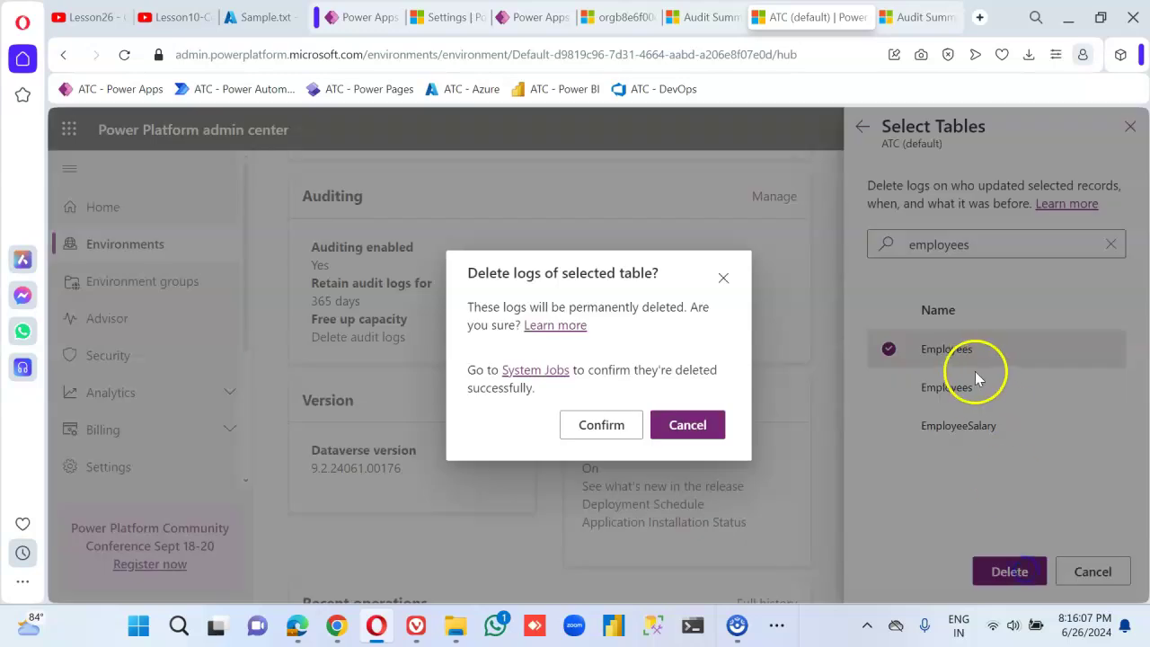
{"action": "left_click", "coordinate": [539, 377]}
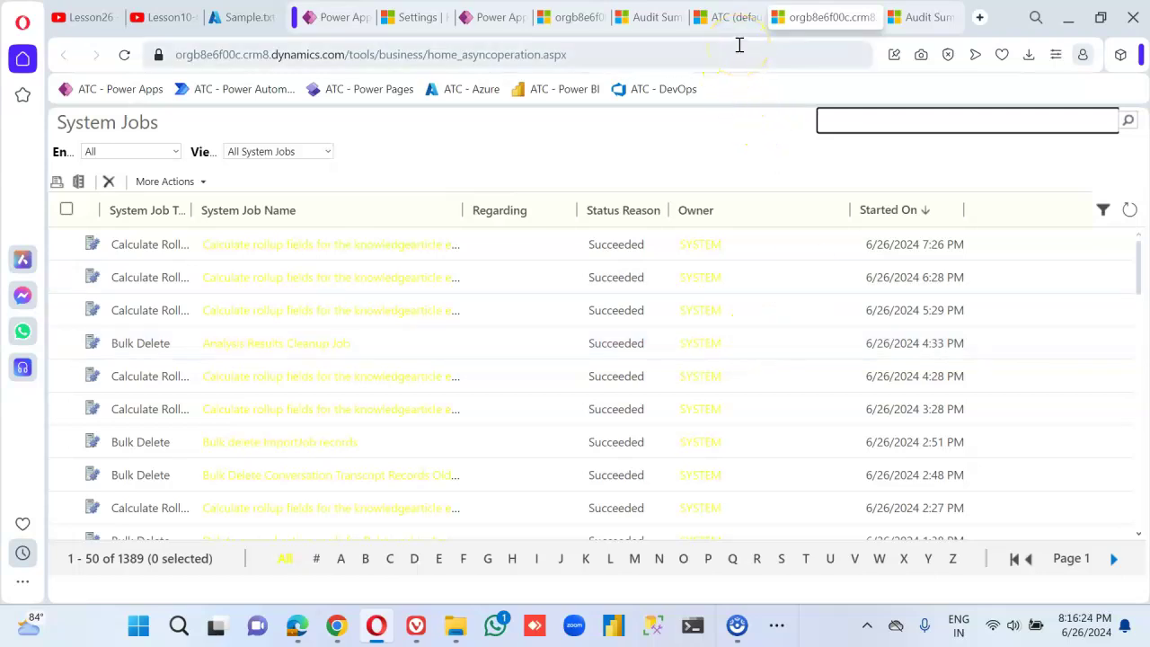
{"action": "left_click", "coordinate": [726, 17]}
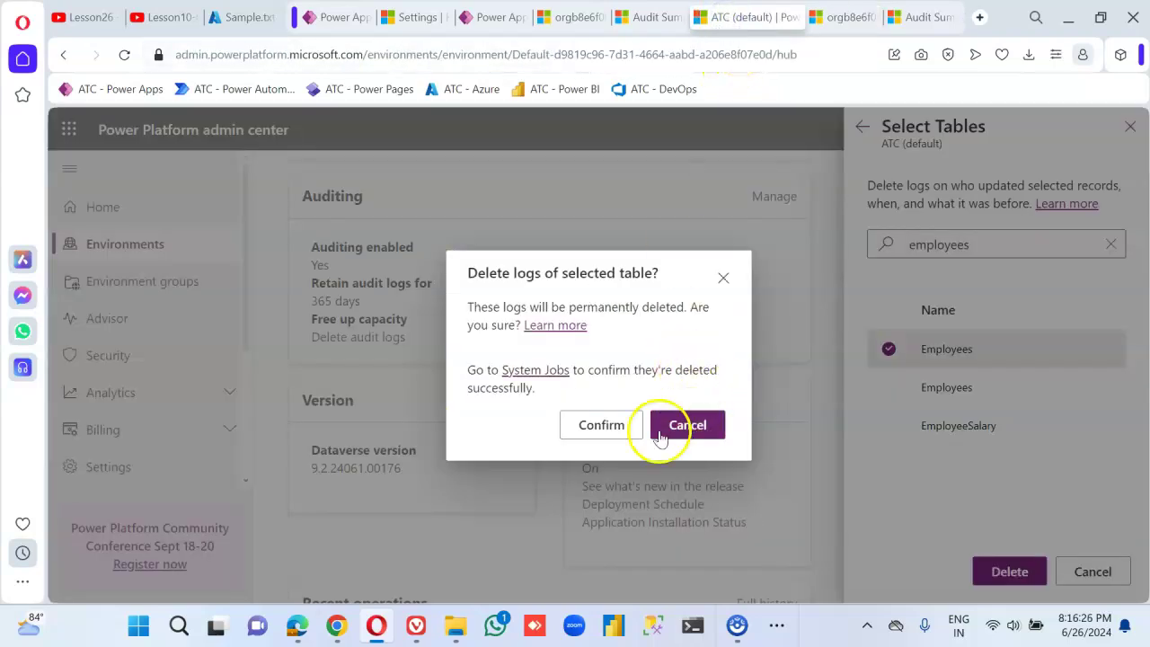
{"action": "left_click", "coordinate": [601, 430]}
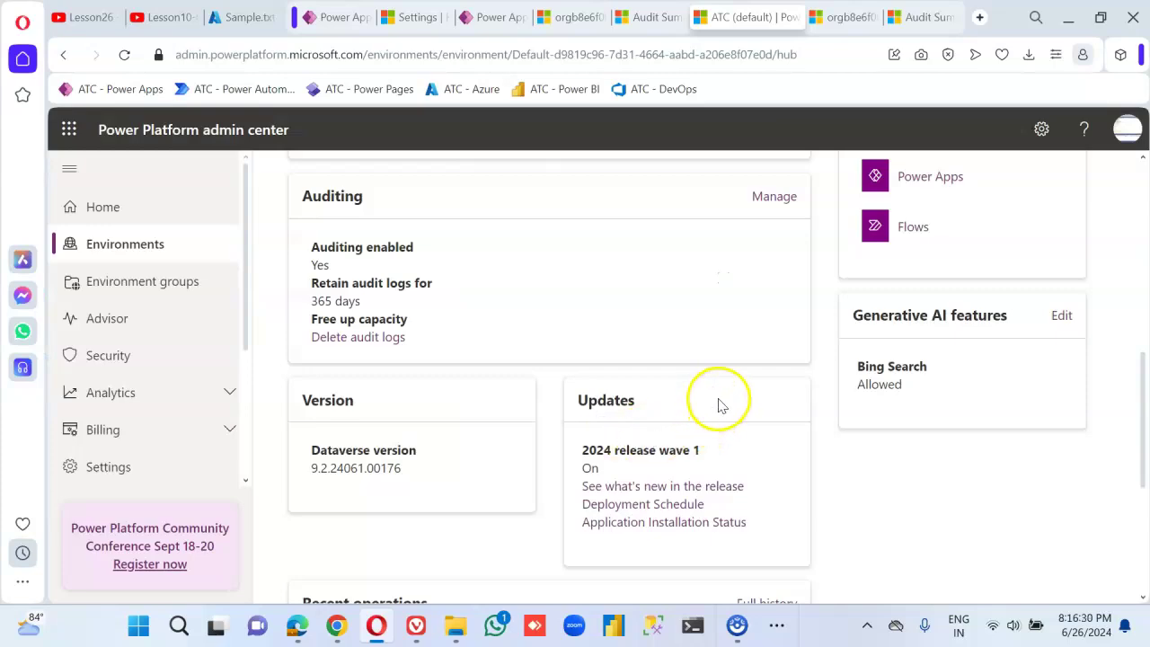
- Look through the System Jobs list for bulk delete jobs and select the Callback Registration Soft Delete Bulk Delete Job
{"action": "scroll", "coordinate": [726, 380], "scroll_direction": "down", "scroll_amount": 1}
{"action": "scroll", "coordinate": [725, 390], "scroll_direction": "up", "scroll_amount": 3}
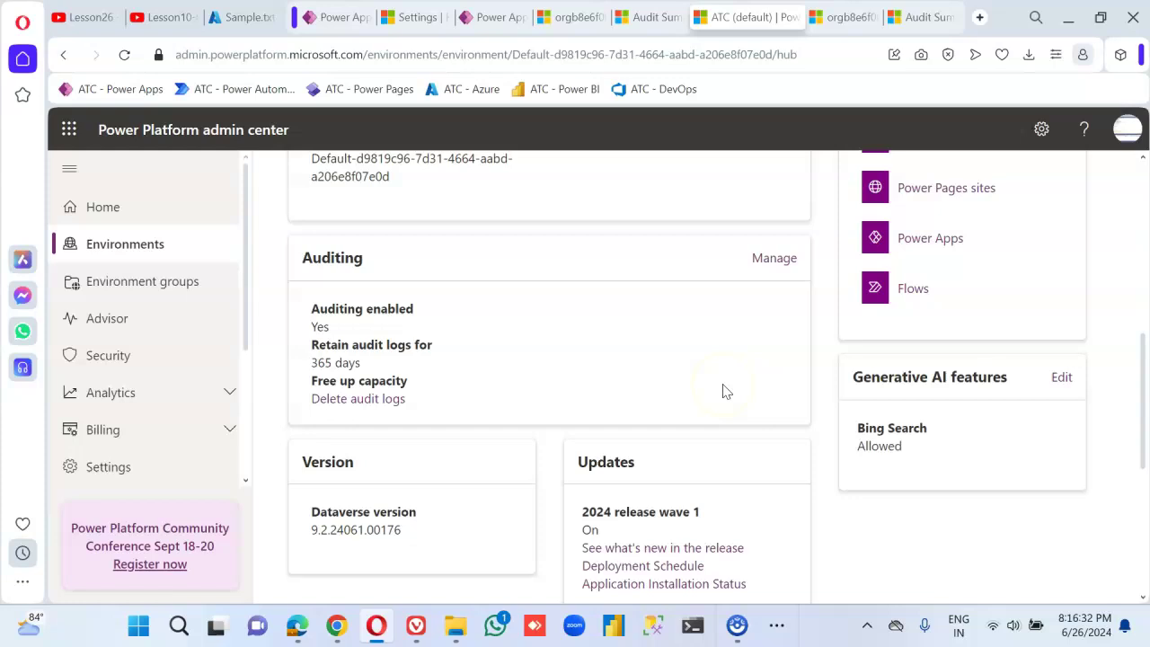
{"action": "left_click", "coordinate": [832, 18]}
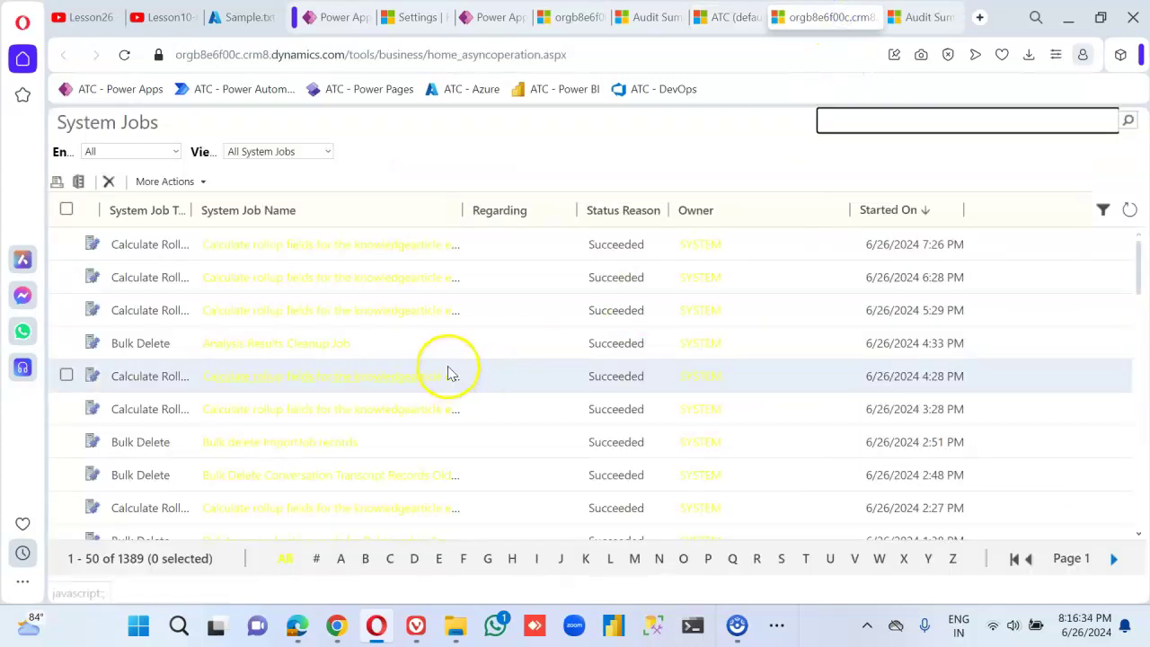
{"action": "scroll", "coordinate": [472, 333], "scroll_direction": "down", "scroll_amount": 15}
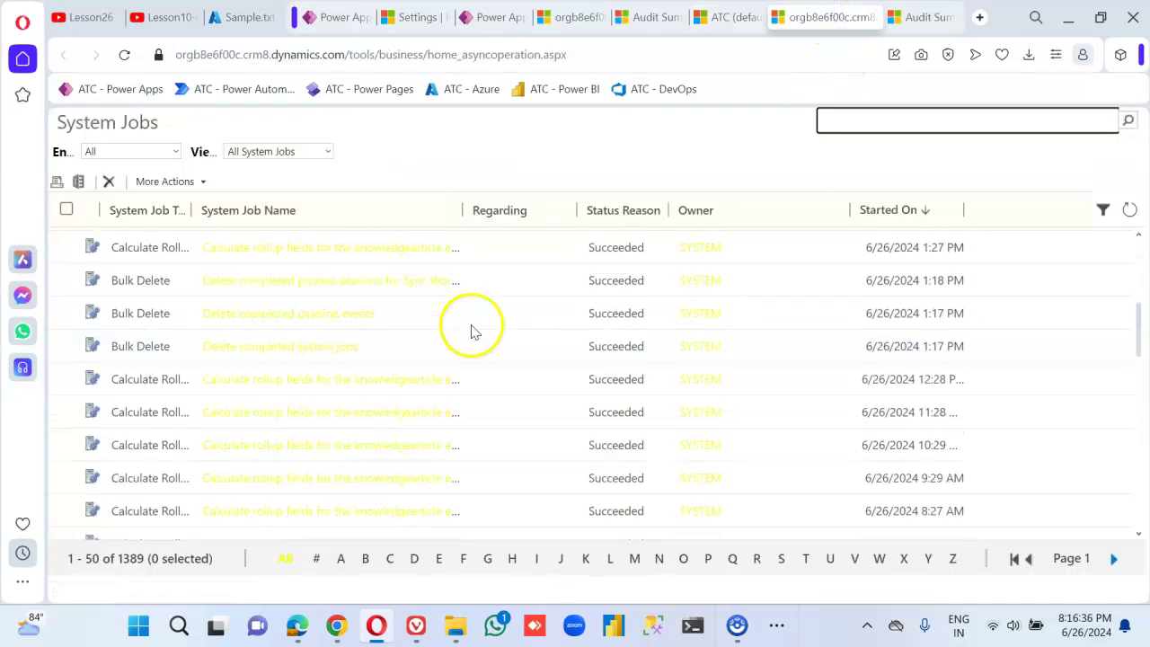
{"action": "scroll", "coordinate": [484, 339], "scroll_direction": "down", "scroll_amount": 2}
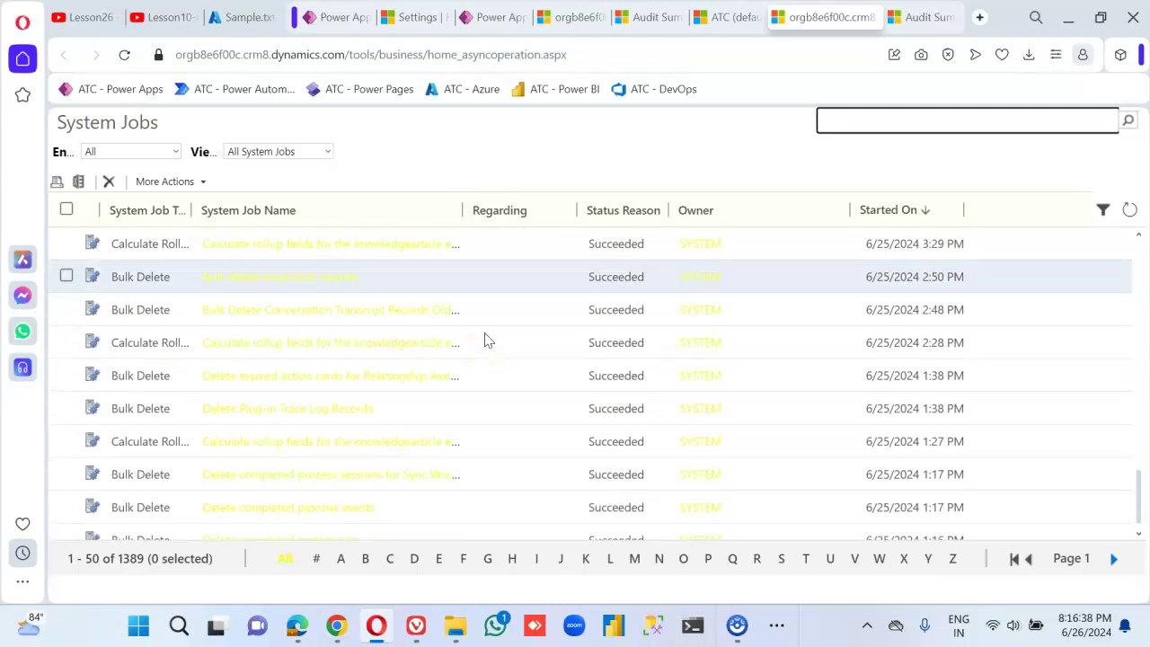
{"action": "scroll", "coordinate": [484, 340], "scroll_direction": "up", "scroll_amount": 9}
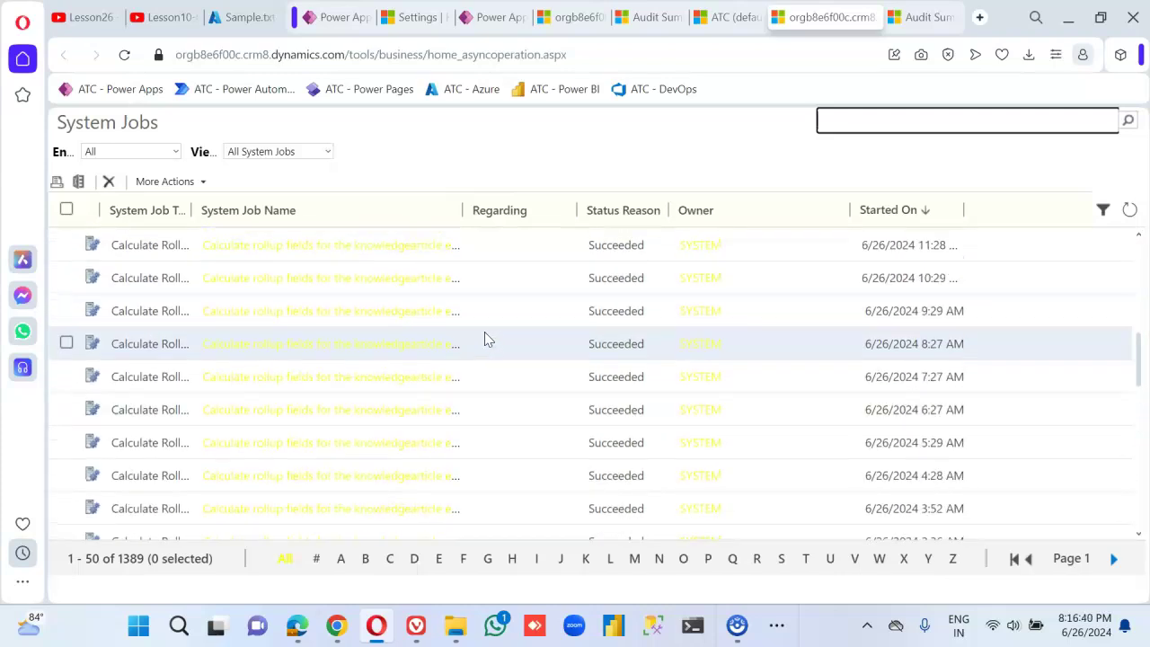
{"action": "scroll", "coordinate": [494, 341], "scroll_direction": "down", "scroll_amount": 4}
{"action": "scroll", "coordinate": [498, 345], "scroll_direction": "up", "scroll_amount": 3}
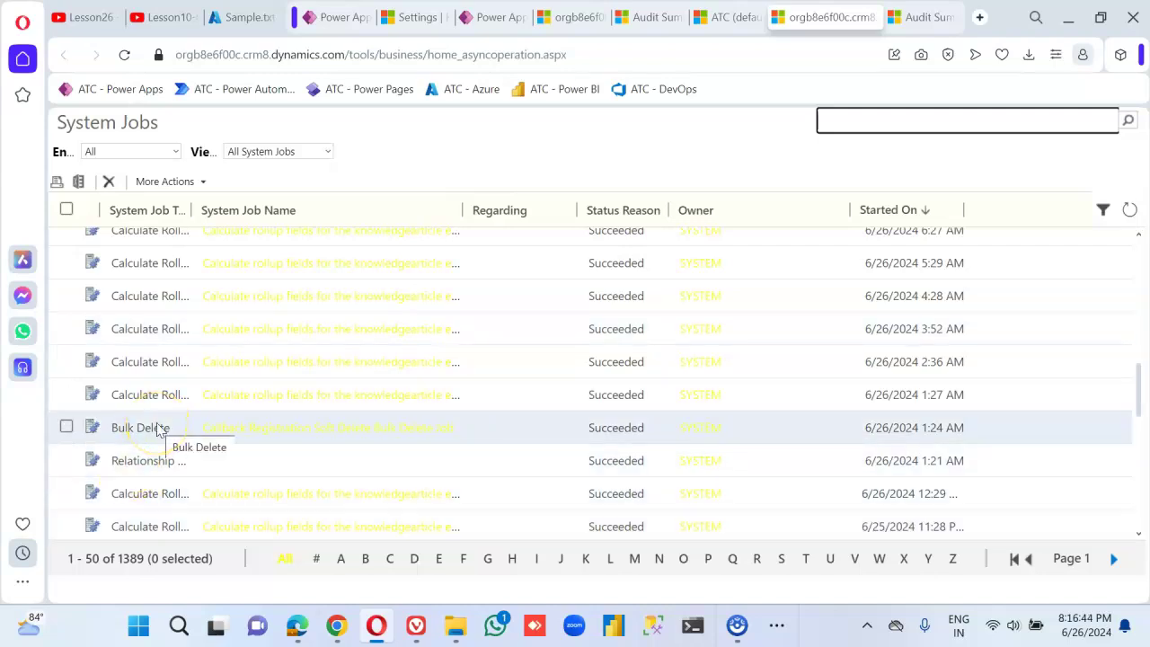
{"action": "left_click", "coordinate": [67, 430]}
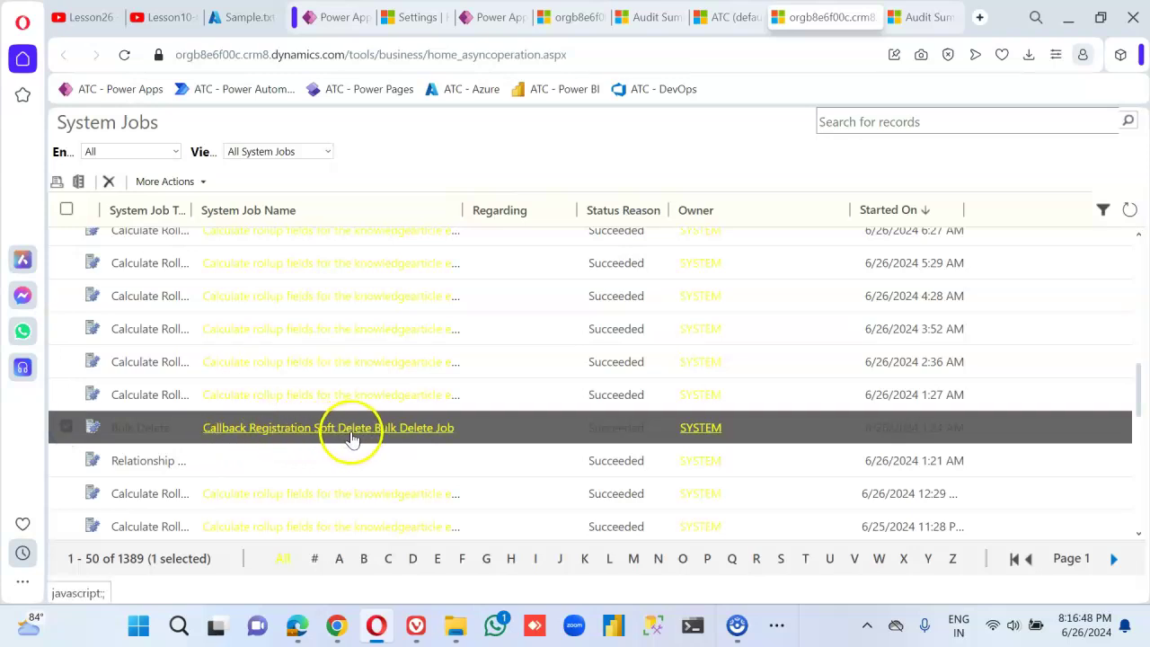